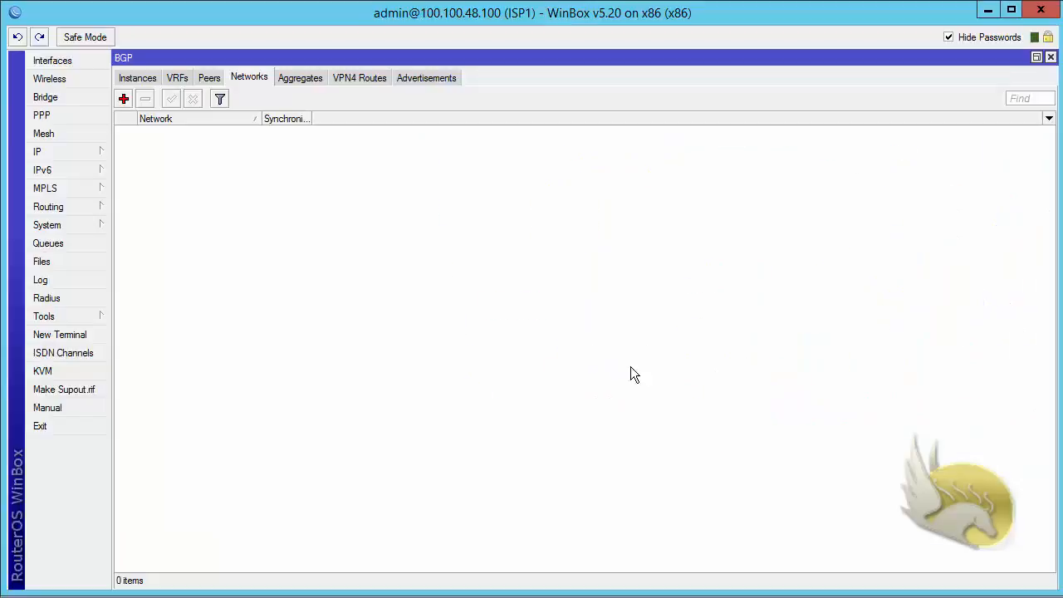
Open the router's IP address list and highlight the addresses on interfaces lo11 through lo15, closing the list when done
{"action": "left_click", "coordinate": [85, 155]}
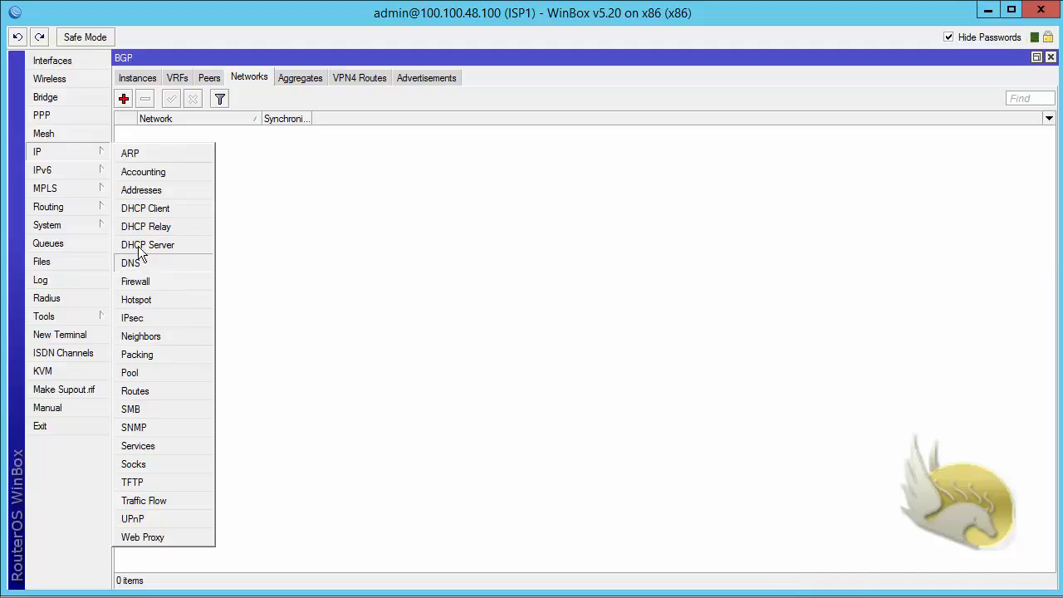
{"action": "left_click", "coordinate": [148, 191]}
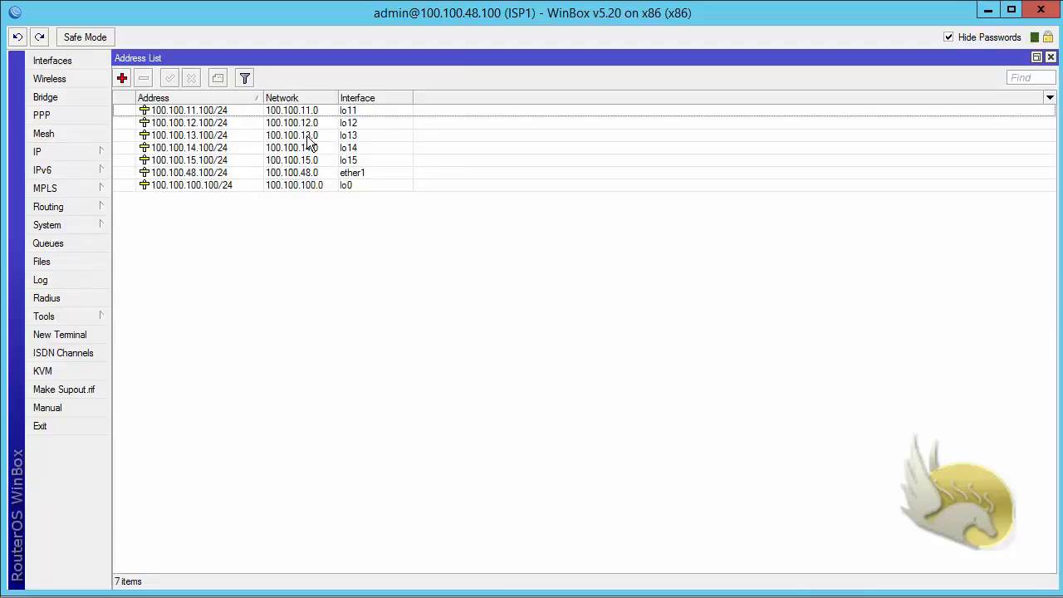
{"action": "left_click", "coordinate": [349, 111]}
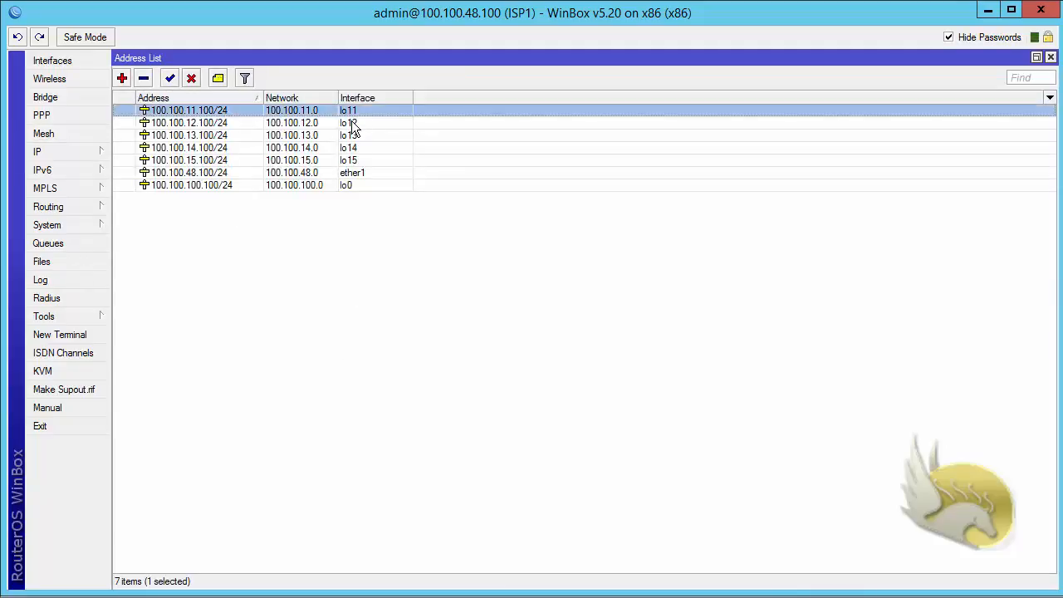
{"action": "left_click", "coordinate": [359, 162], "text": "shift"}
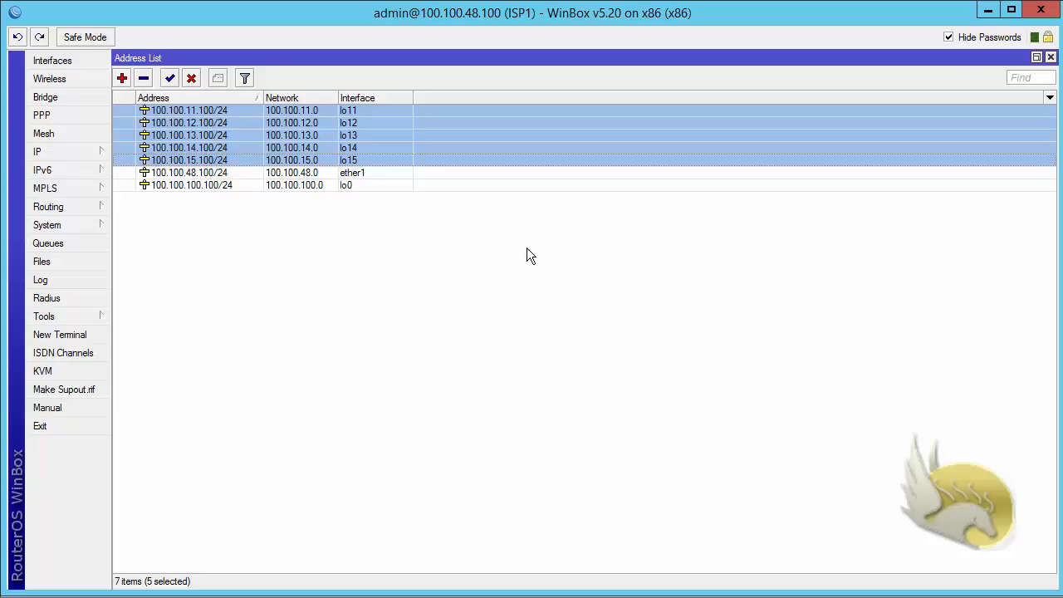
{"action": "left_click", "coordinate": [1051, 57]}
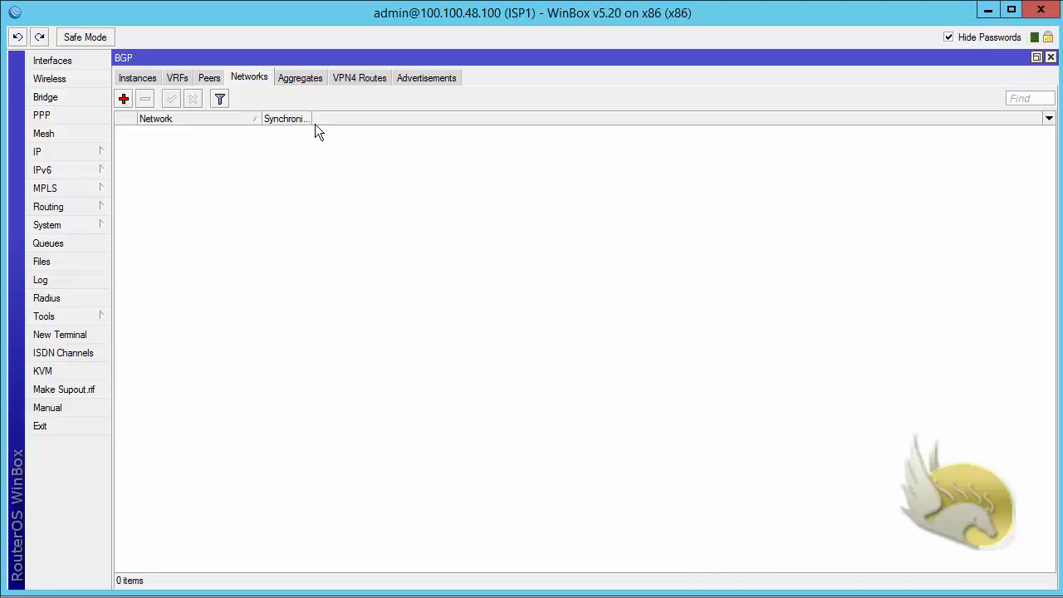
Widen the Synchronize column, and review the 100.100.11.0/24 through 100.100.15.0/24 entries in the IP route list
{"action": "left_click_drag", "start_coordinate": [313, 115], "coordinate": [357, 117]}
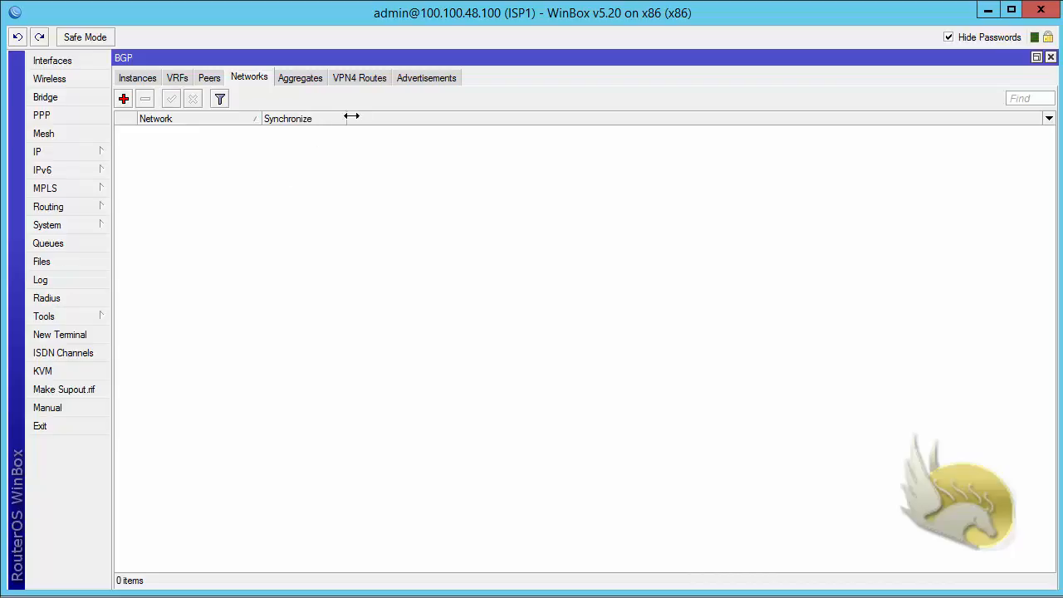
{"action": "left_click", "coordinate": [86, 153]}
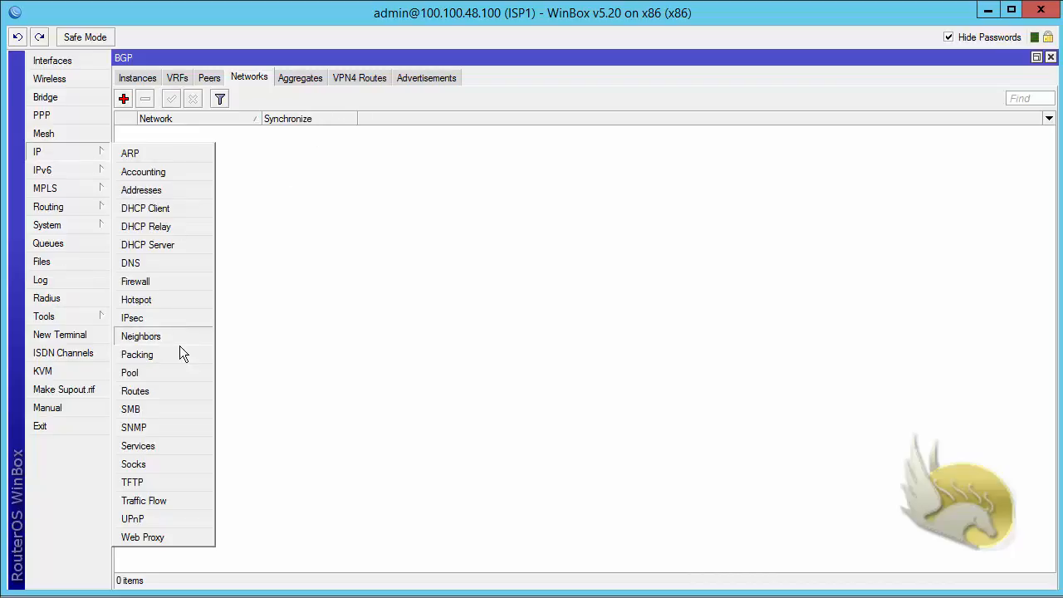
{"action": "left_click", "coordinate": [180, 391]}
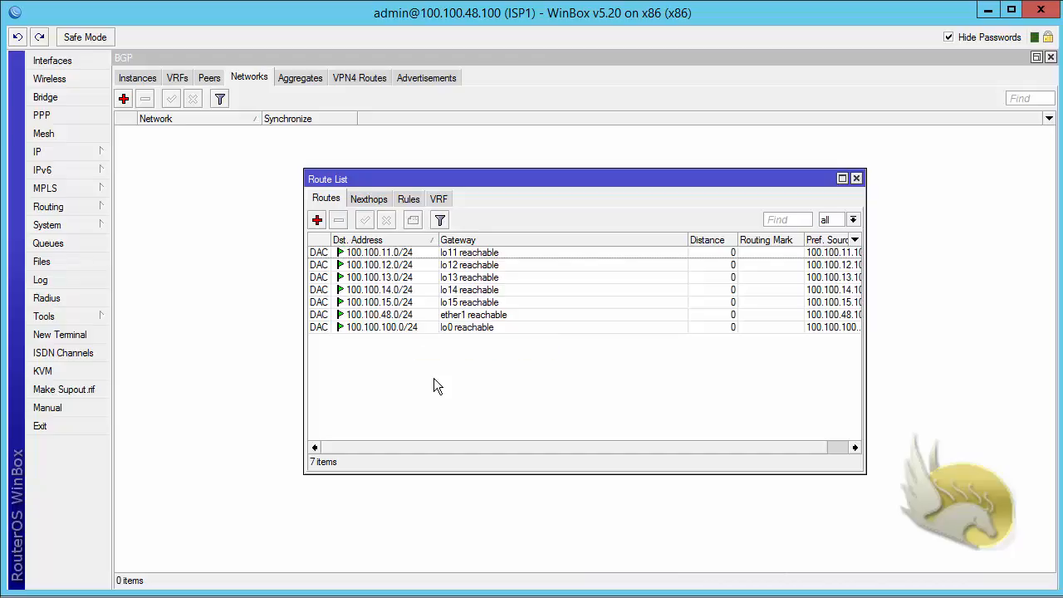
{"action": "left_click", "coordinate": [394, 254]}
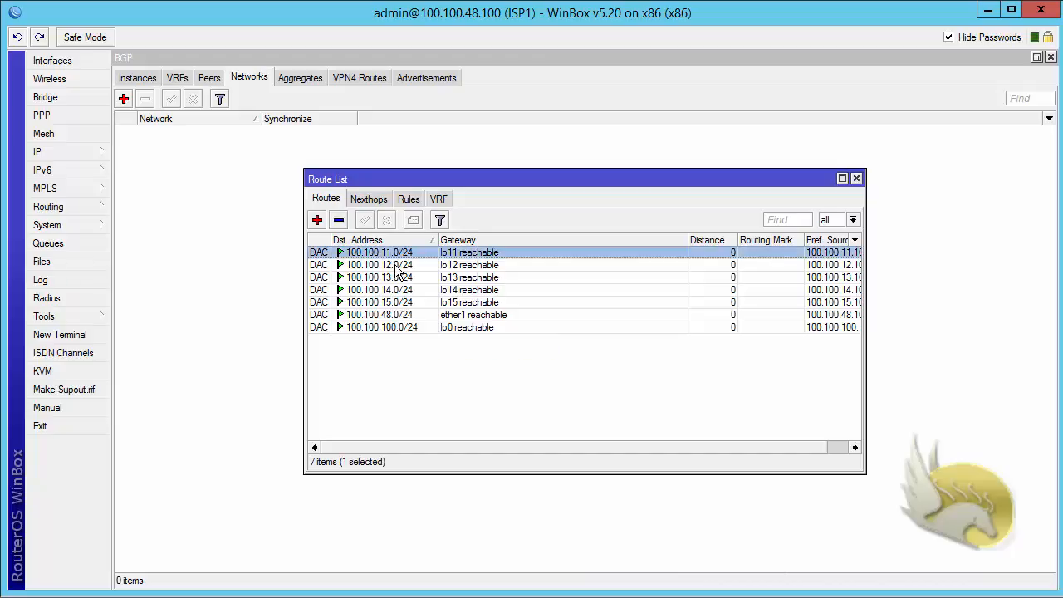
{"action": "left_click", "coordinate": [407, 304], "text": "shift"}
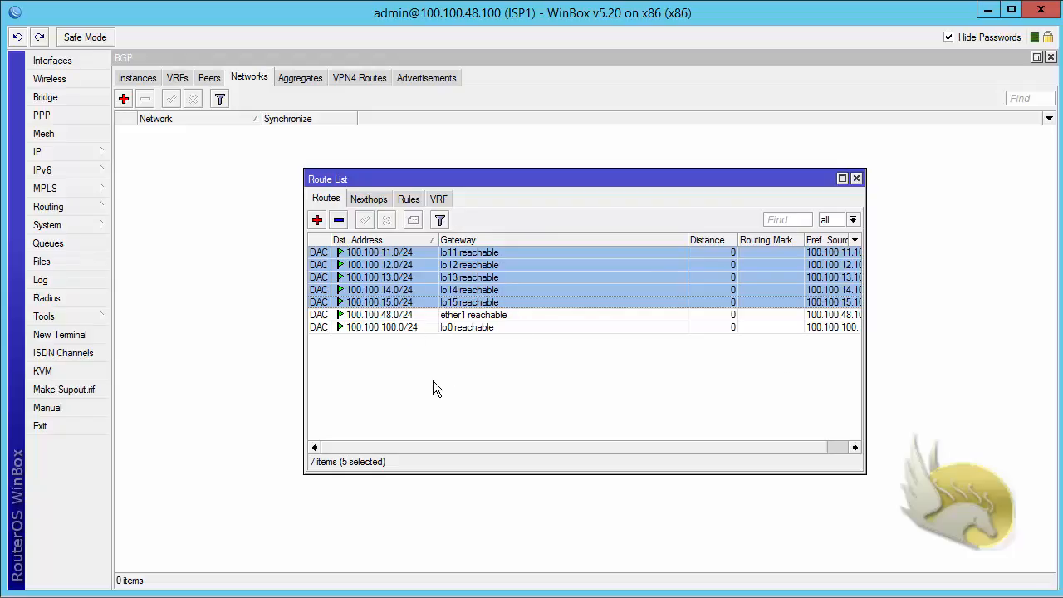
{"action": "left_click", "coordinate": [857, 179]}
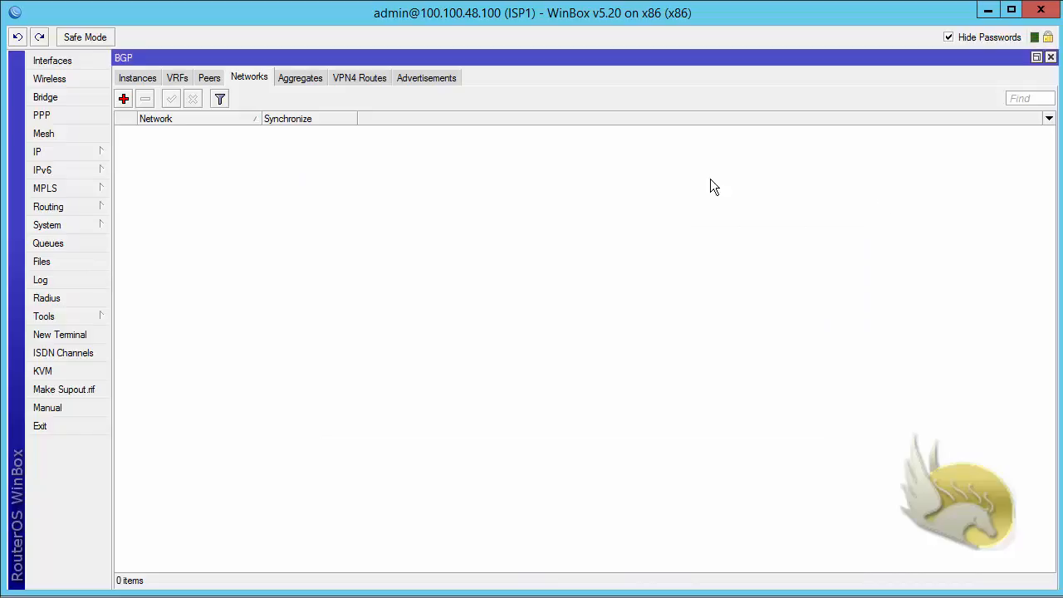
Add the BGP network 100.100.11.0/24 without synchronization
{"action": "left_click", "coordinate": [123, 98]}
{"action": "type", "text": "100.100."}
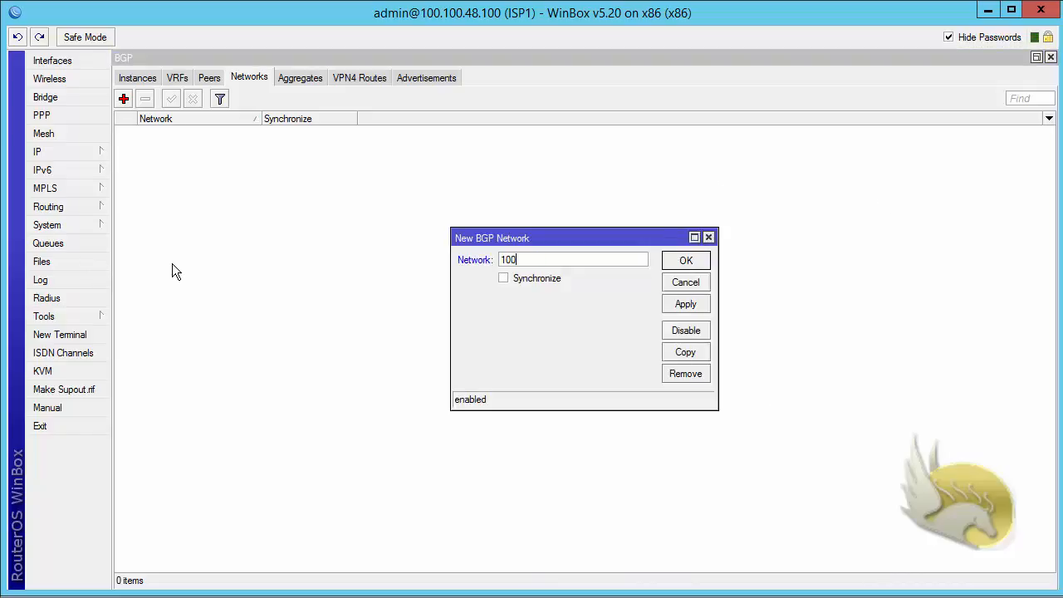
{"action": "type", "text": "11.0/24"}
{"action": "left_click", "coordinate": [686, 260]}
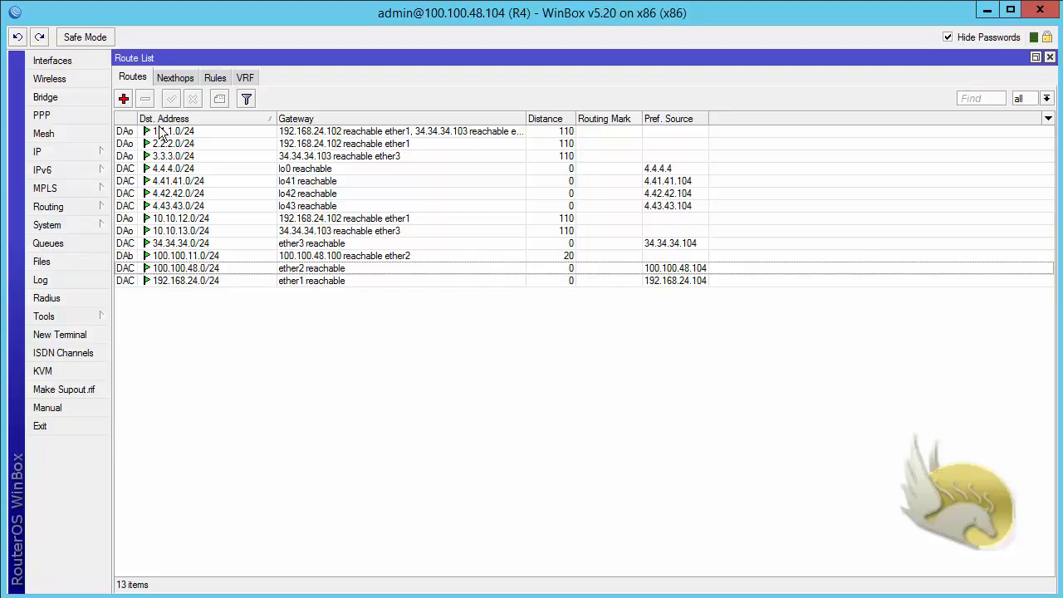
On router R4, check the 100.100.11.0/24 route and test it by pinging 100.100.11.100
{"action": "left_click", "coordinate": [210, 256]}
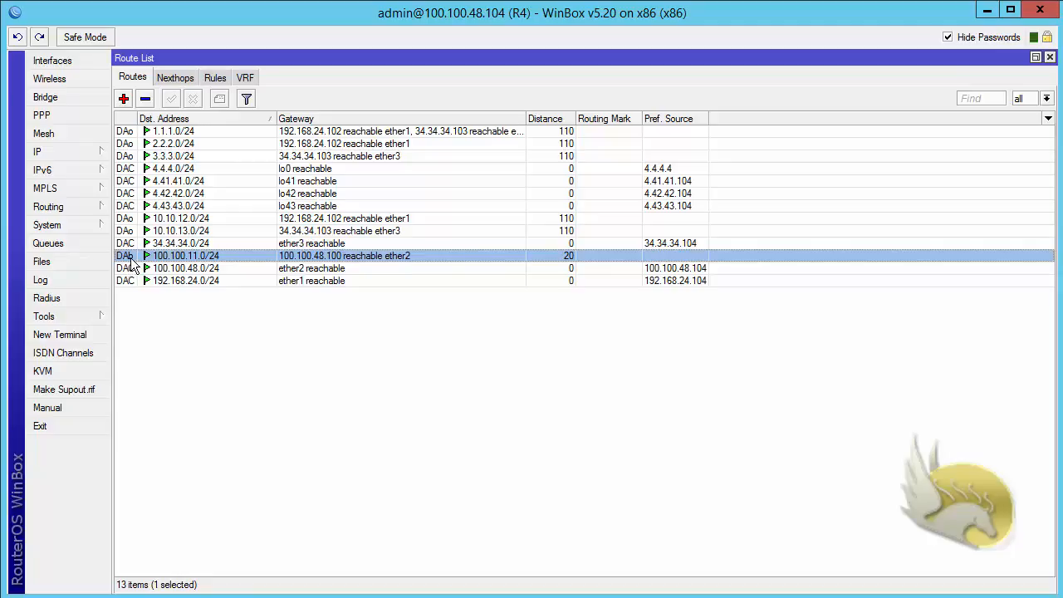
{"action": "mouse_move", "coordinate": [131, 263]}
{"action": "left_click", "coordinate": [89, 313]}
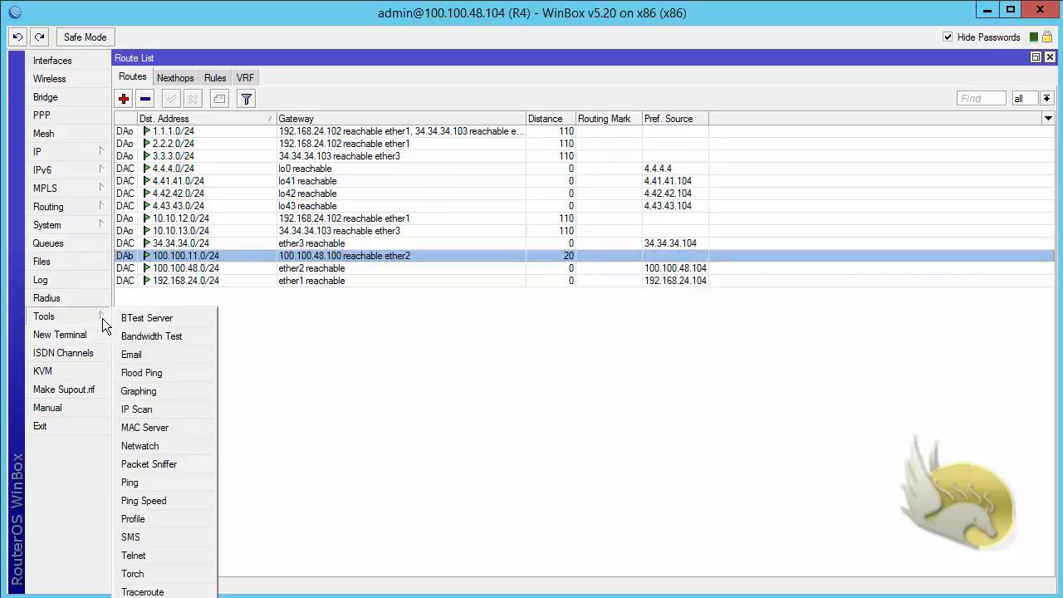
{"action": "left_click", "coordinate": [137, 483]}
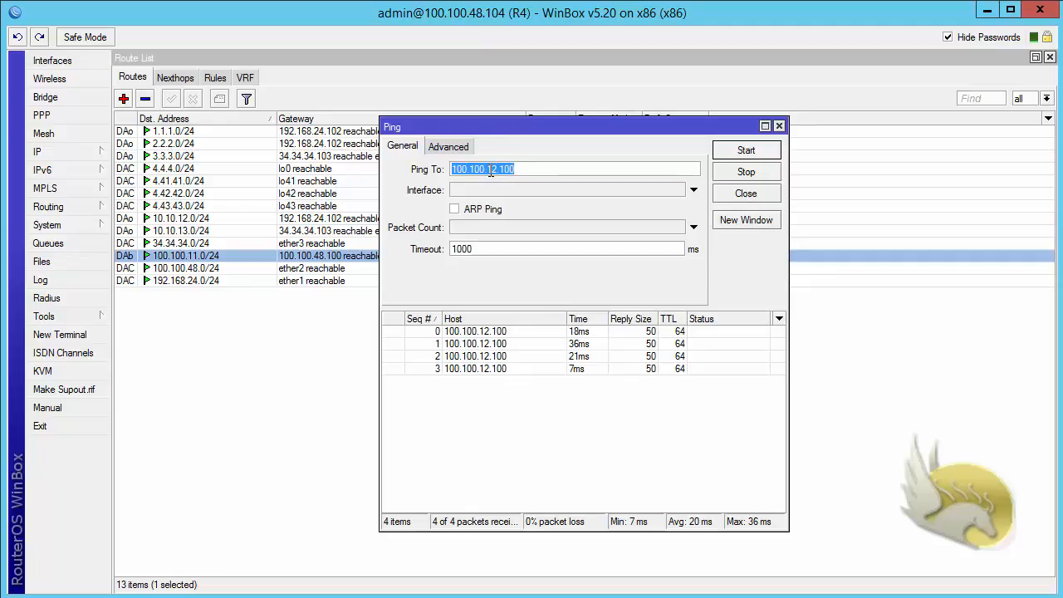
{"action": "left_click_drag", "start_coordinate": [491, 170], "coordinate": [497, 172]}
{"action": "type", "text": "1"}
{"action": "left_click", "coordinate": [742, 151]}
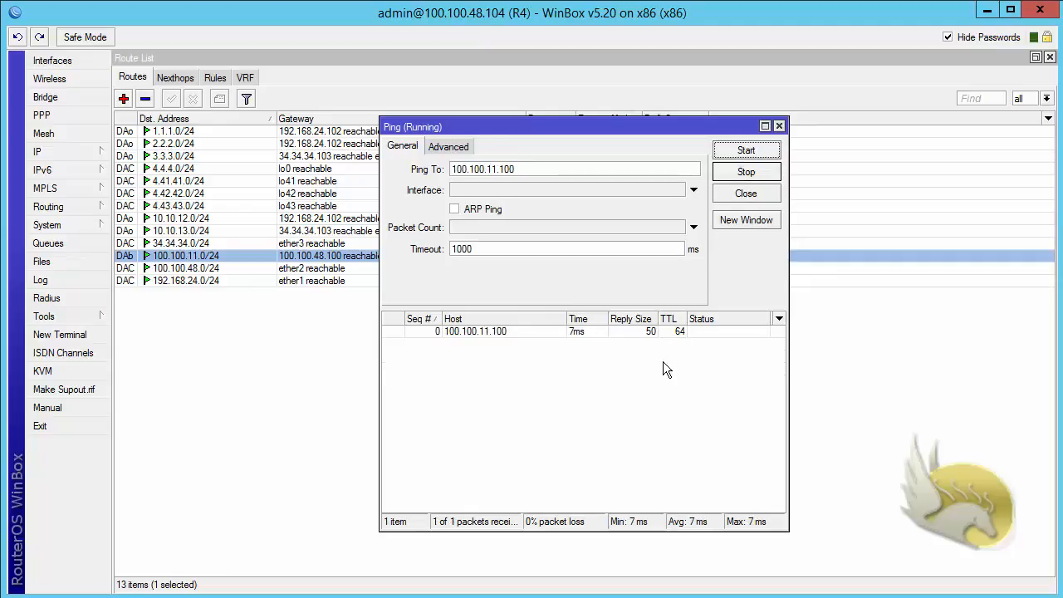
{"action": "left_click", "coordinate": [728, 174]}
{"action": "left_click", "coordinate": [729, 192]}
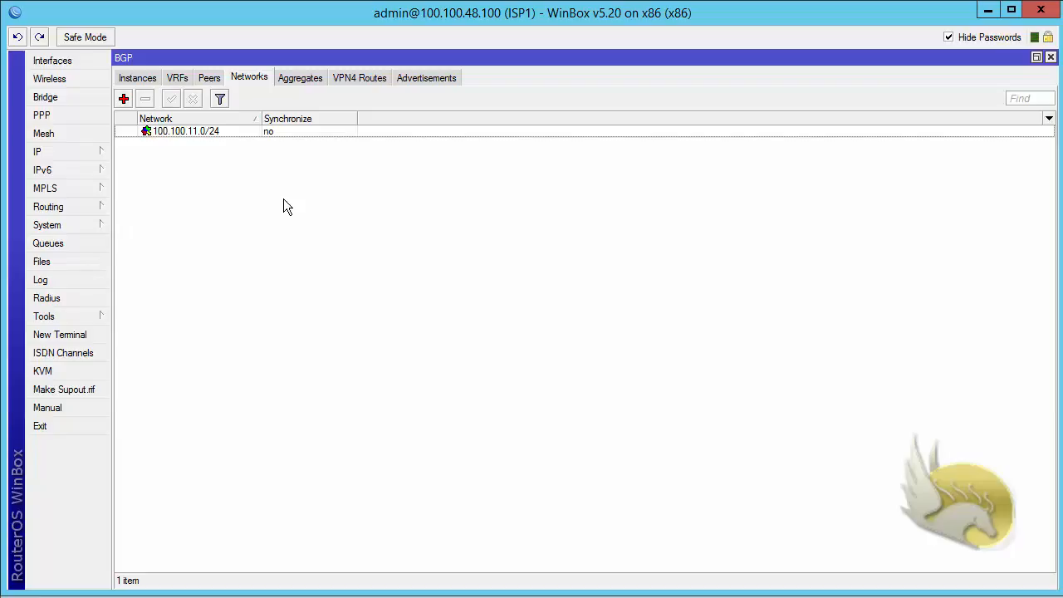
Back on ISP1, add the BGP network 100.100.12.100/32 without synchronization
{"action": "left_click", "coordinate": [123, 99]}
{"action": "type", "text": "1"}
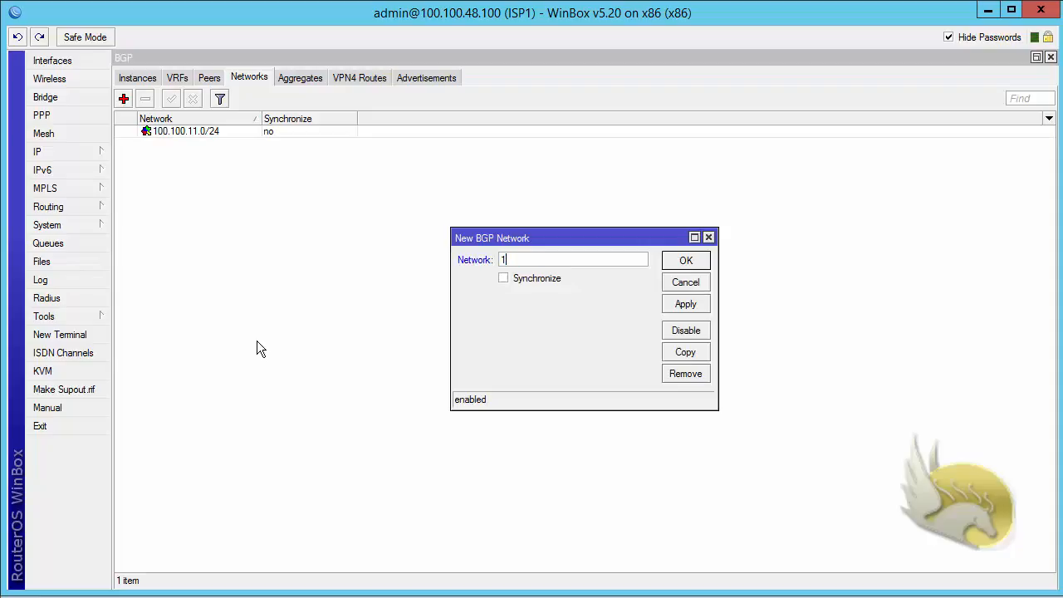
{"action": "type", "text": "00.100.12.100/32"}
{"action": "left_click_drag", "start_coordinate": [581, 261], "coordinate": [567, 261]}
{"action": "left_click", "coordinate": [606, 264]}
{"action": "left_click", "coordinate": [675, 268]}
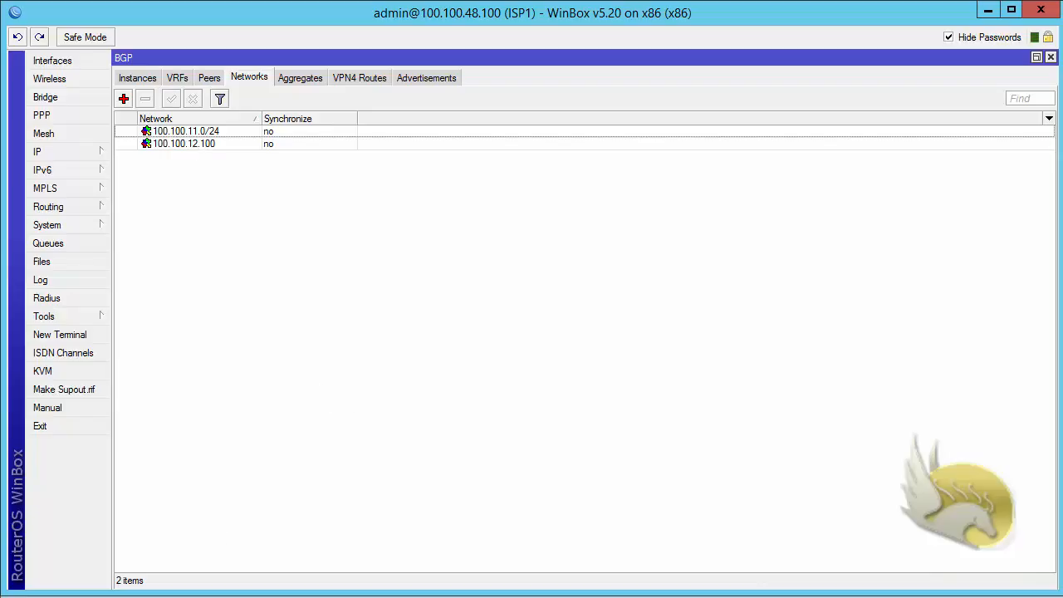
Switch to router R4 and check its route list for the 100.100.12.100 route
{"action": "key", "text": "alt+Tab"}
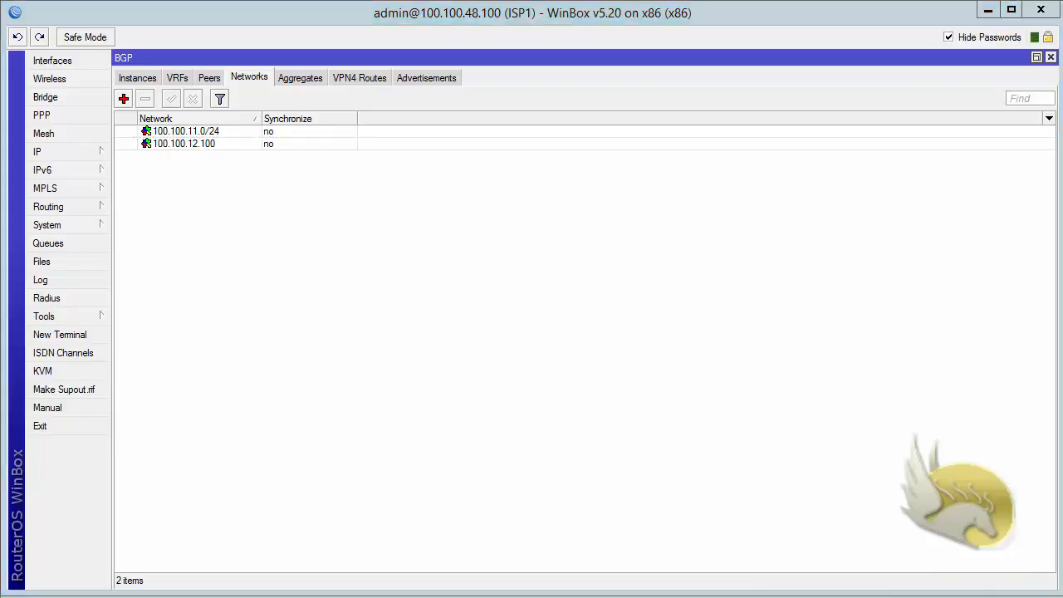
{"action": "key", "text": "alt+Tab"}
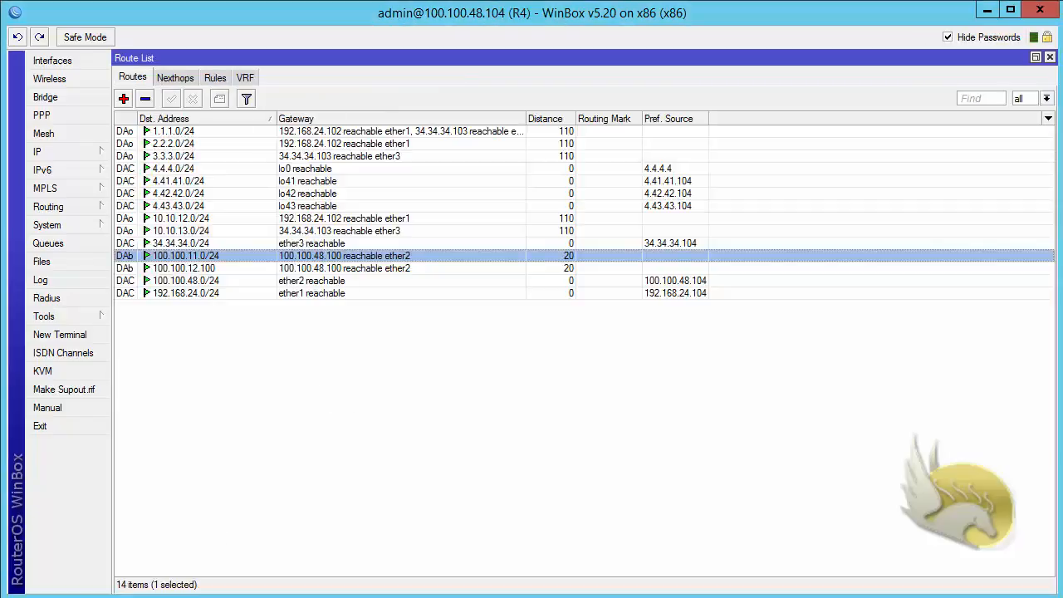
{"action": "left_click", "coordinate": [194, 268]}
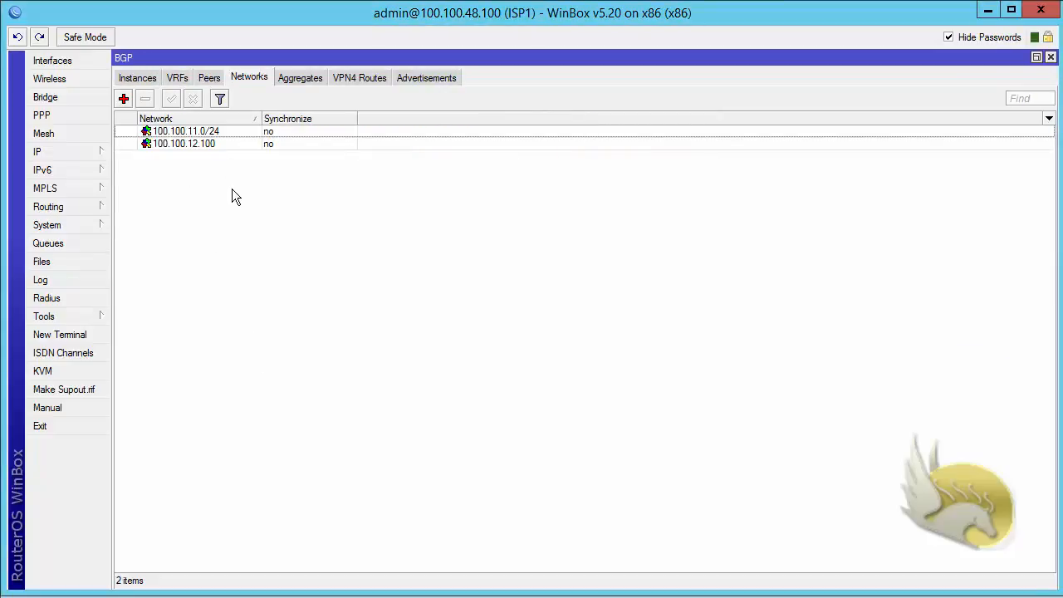
On ISP1, change the BGP network 100.100.12.100 to 100.100.12.0/24 and copy the new network address
{"action": "double_click", "coordinate": [206, 145]}
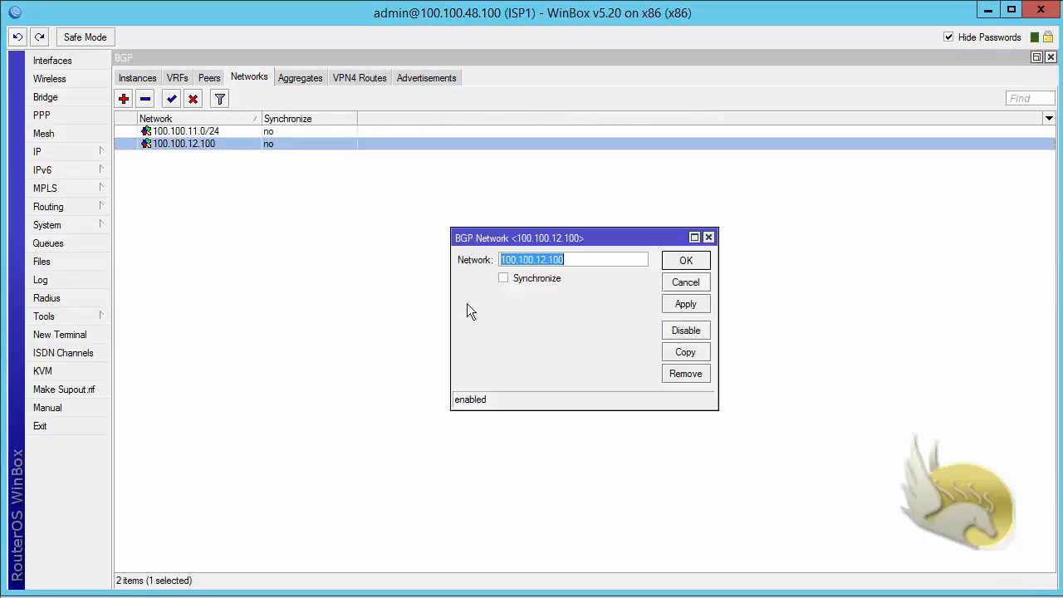
{"action": "left_click_drag", "start_coordinate": [565, 261], "coordinate": [549, 261]}
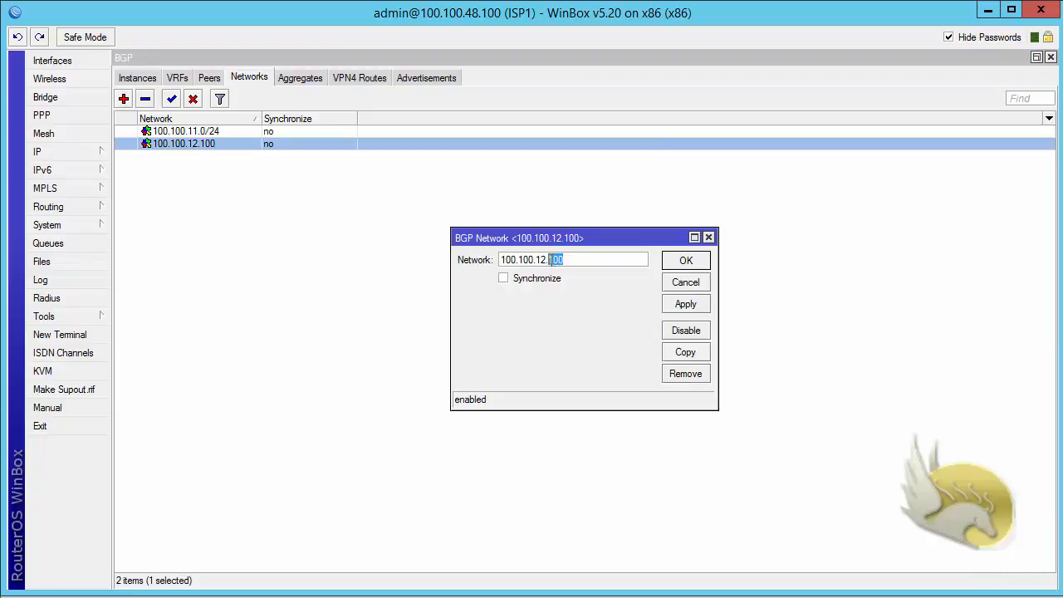
{"action": "type", "text": "0/24"}
{"action": "left_click_drag", "start_coordinate": [578, 261], "coordinate": [466, 264]}
{"action": "key", "text": "ctrl+c"}
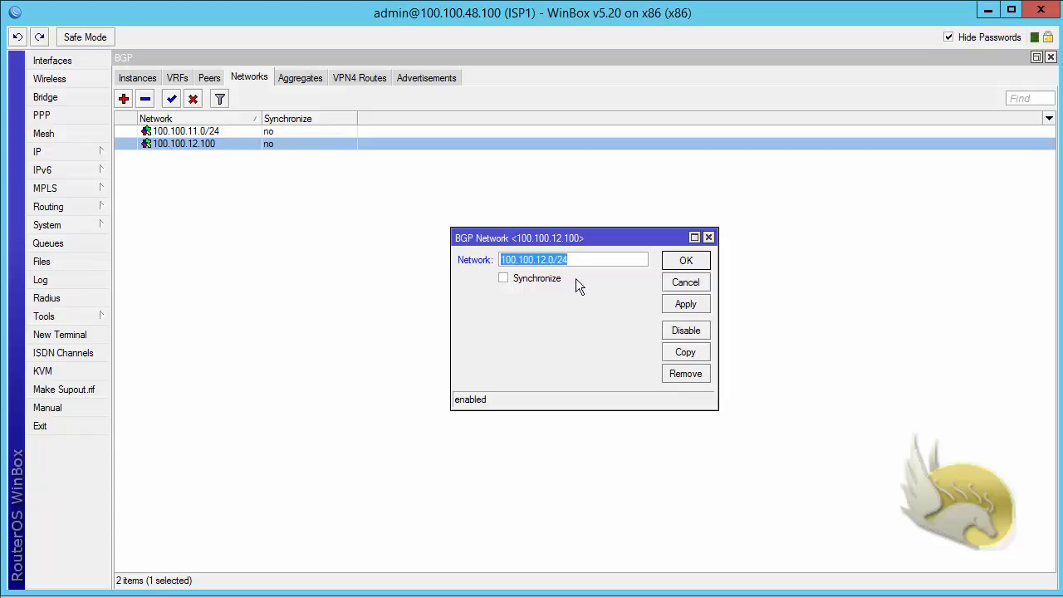
{"action": "left_click", "coordinate": [704, 261]}
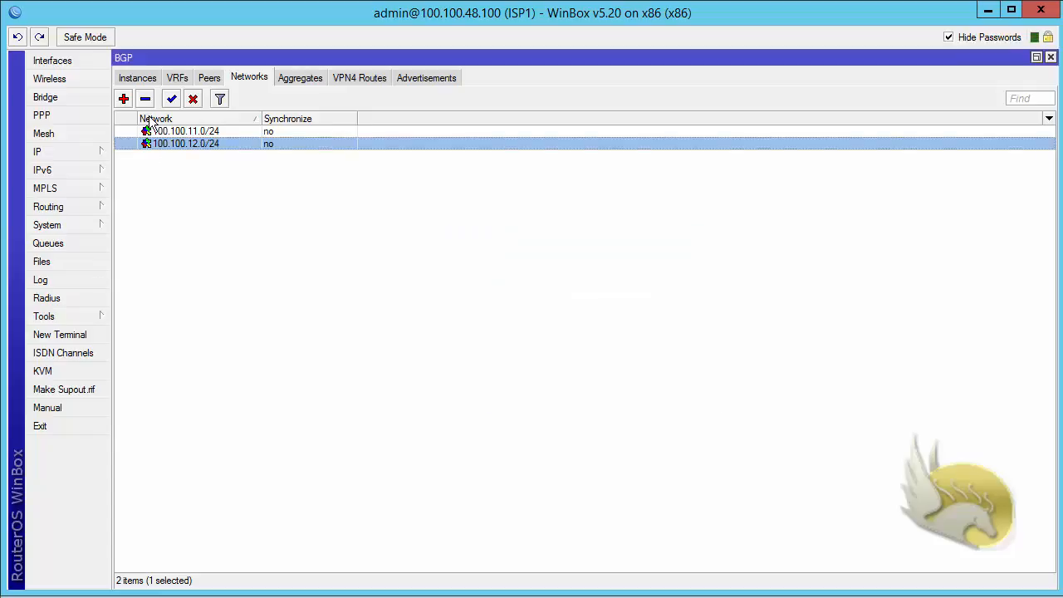
Add the BGP network 100.100.13.0/24 by adapting the copied network address
{"action": "left_click", "coordinate": [123, 99]}
{"action": "key", "text": "ctrl+v"}
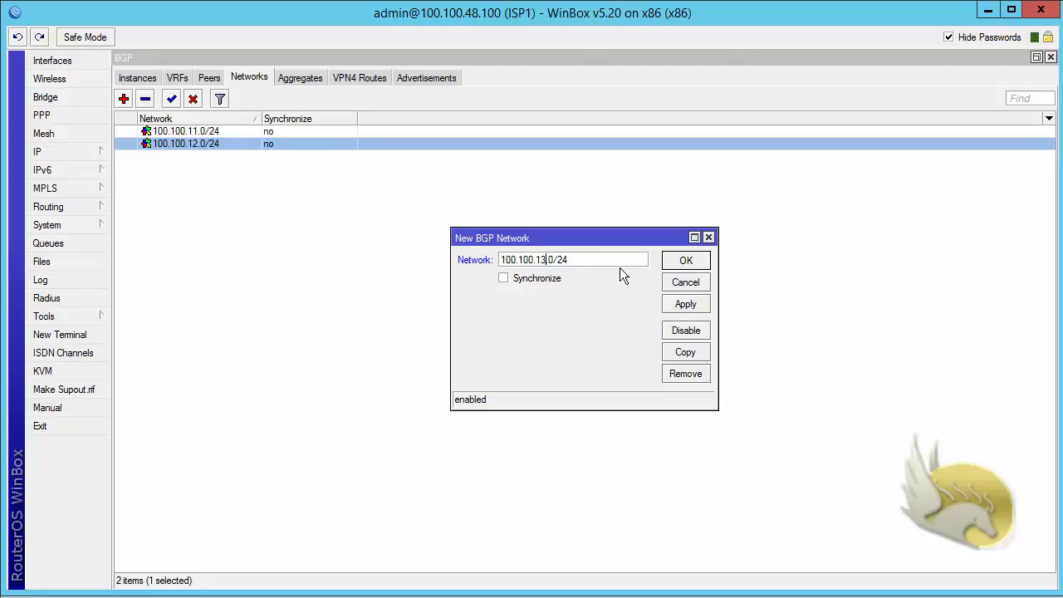
{"action": "left_click", "coordinate": [686, 261]}
Add the BGP network 100.100.14.0/24 by adapting the copied network address
{"action": "left_click", "coordinate": [123, 99]}
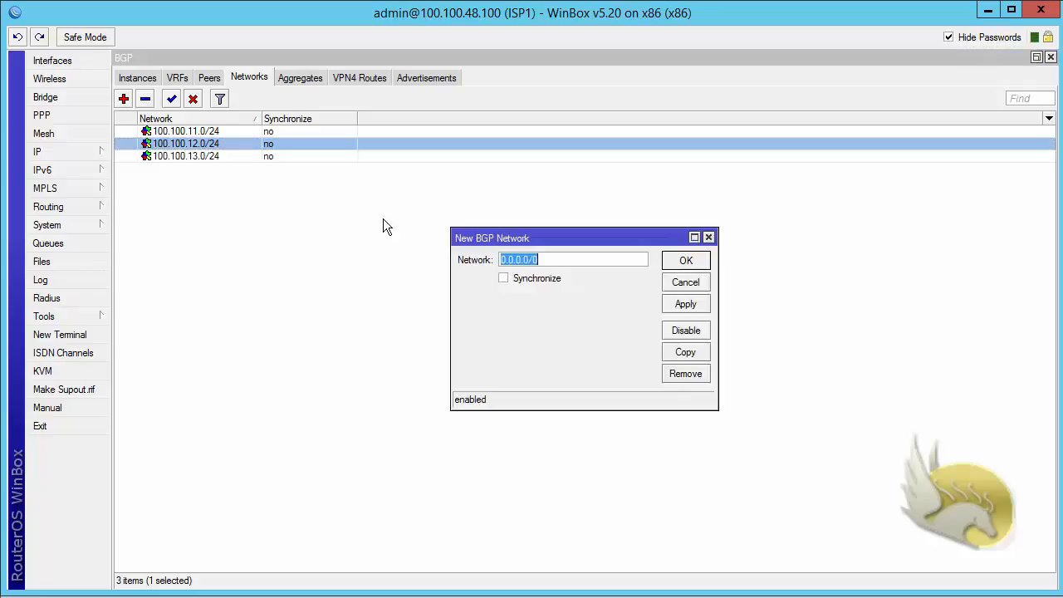
{"action": "key", "text": "ctrl+v"}
{"action": "left_click_drag", "start_coordinate": [541, 260], "coordinate": [547, 260]}
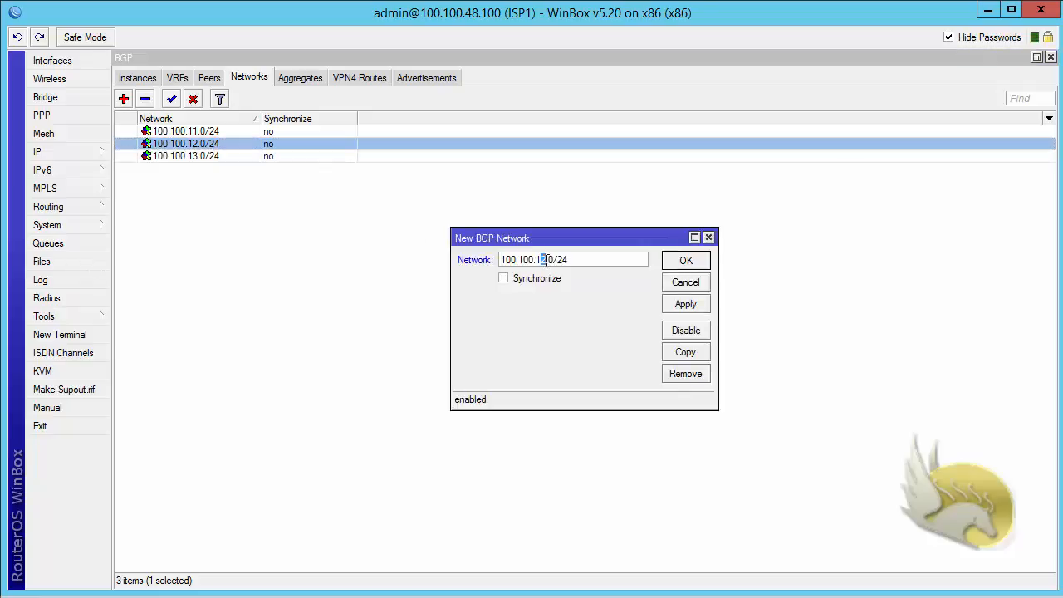
{"action": "type", "text": "4"}
{"action": "left_click", "coordinate": [669, 262]}
Add the BGP network 100.100.15.0/24 by adapting the copied network address
{"action": "left_click", "coordinate": [124, 99]}
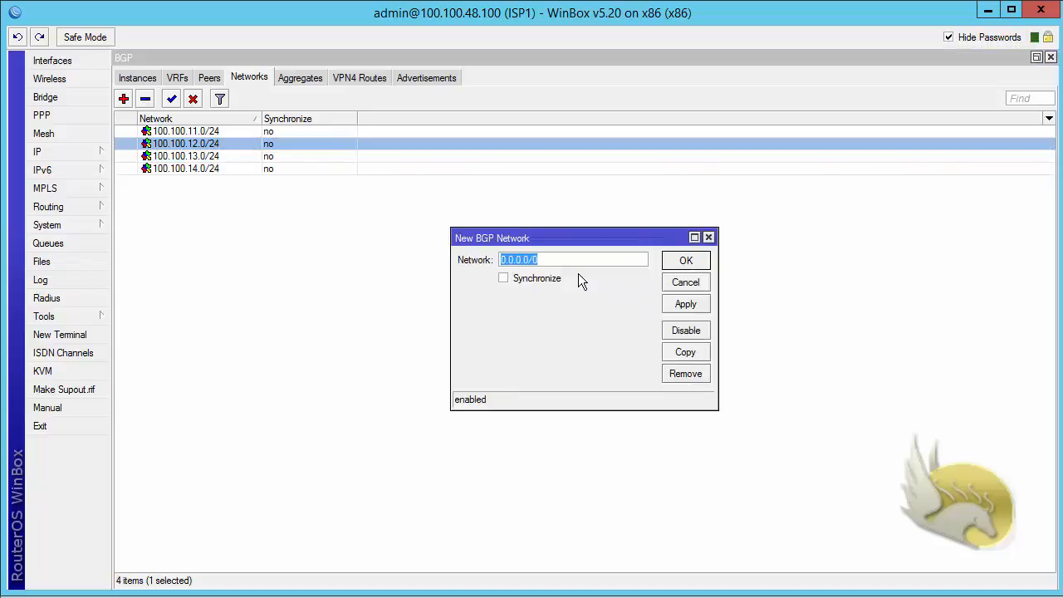
{"action": "key", "text": "ctrl+v"}
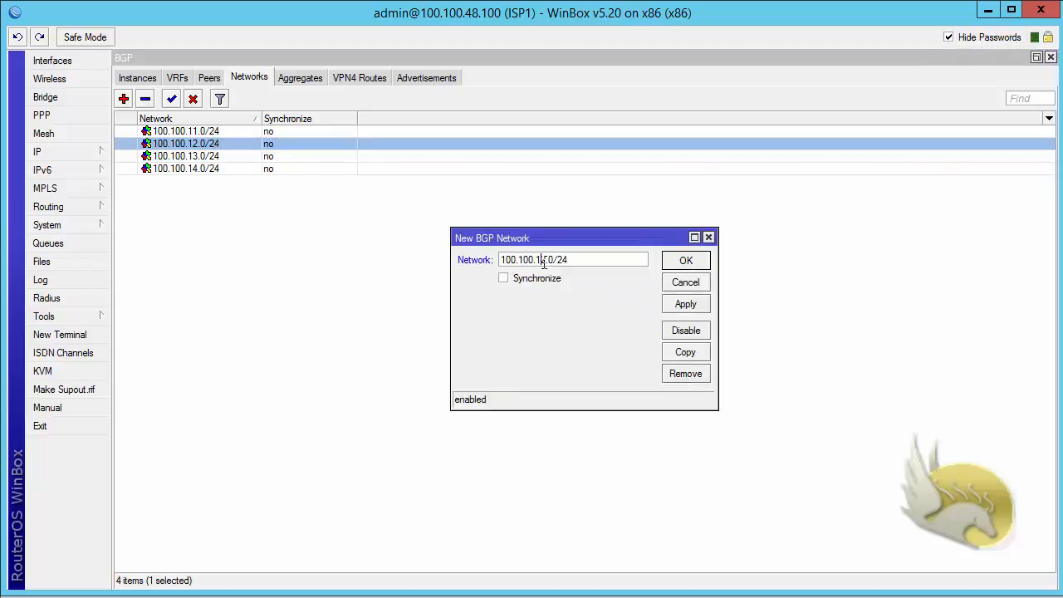
{"action": "left_click_drag", "start_coordinate": [547, 260], "coordinate": [540, 260]}
{"action": "type", "text": "5"}
{"action": "left_click", "coordinate": [681, 260]}
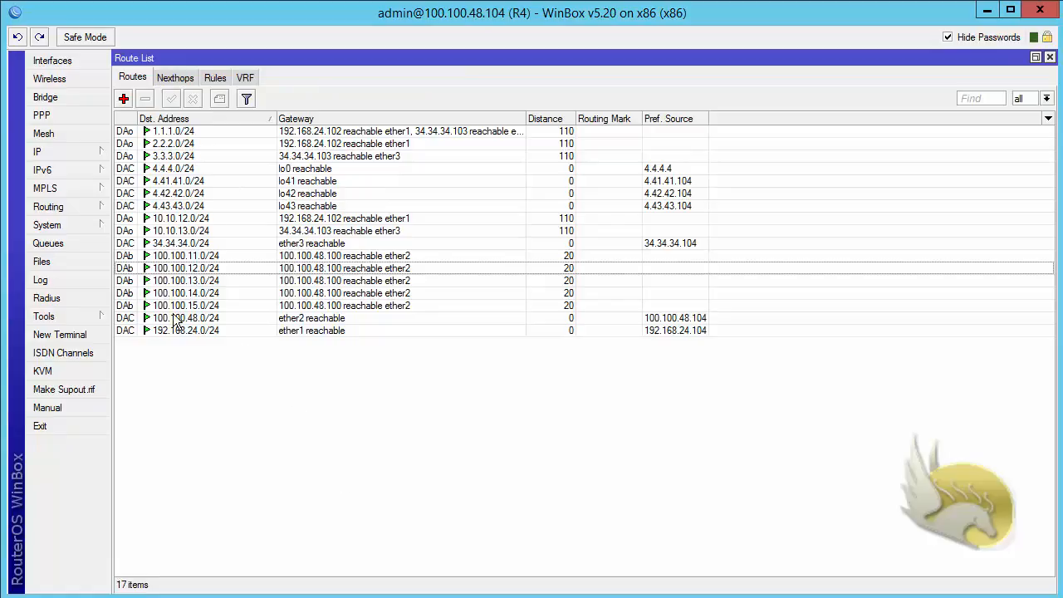
On router R4, highlight the BGP routes 100.100.11.0/24 through 100.100.15.0/24 and examine their distance
{"action": "left_click", "coordinate": [549, 307]}
{"action": "left_click", "coordinate": [549, 257]}
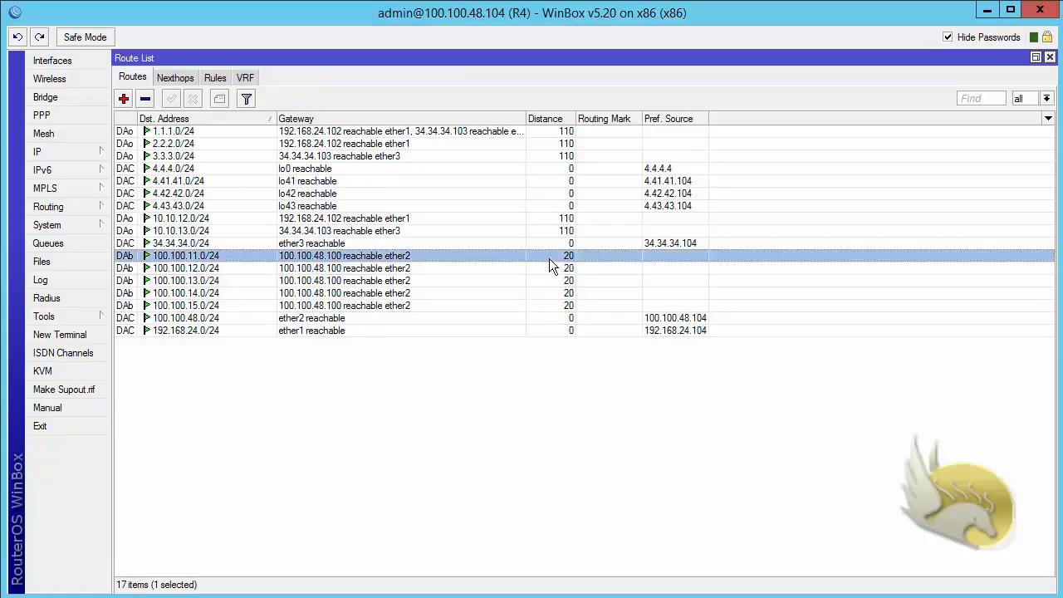
{"action": "left_click", "coordinate": [552, 305], "text": "shift"}
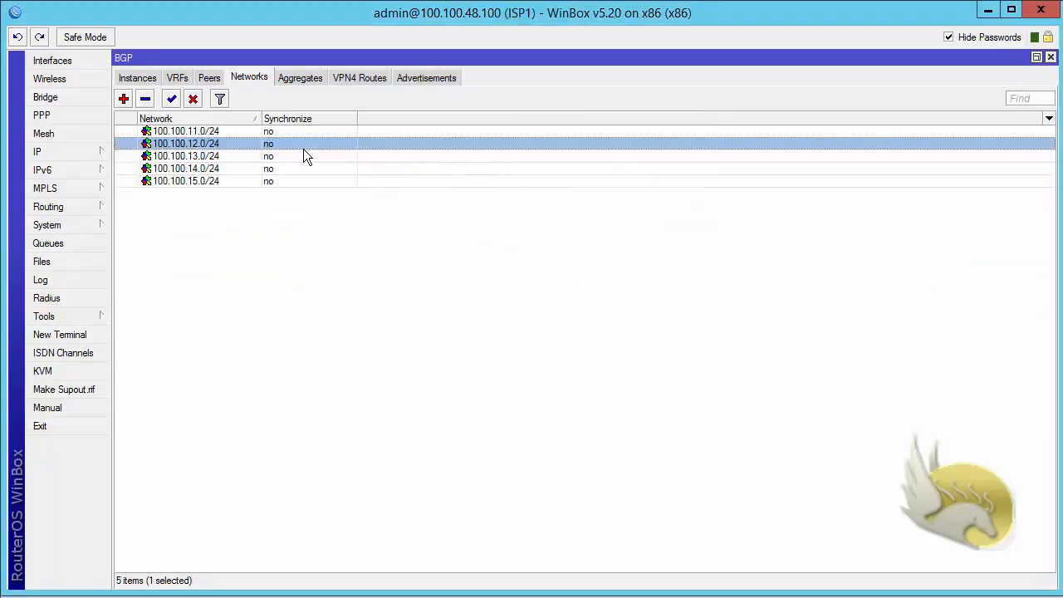
Examine the BGP advertisements ISP1 sends to peer R4, highlighting all the advertised prefixes
{"action": "left_click", "coordinate": [421, 76]}
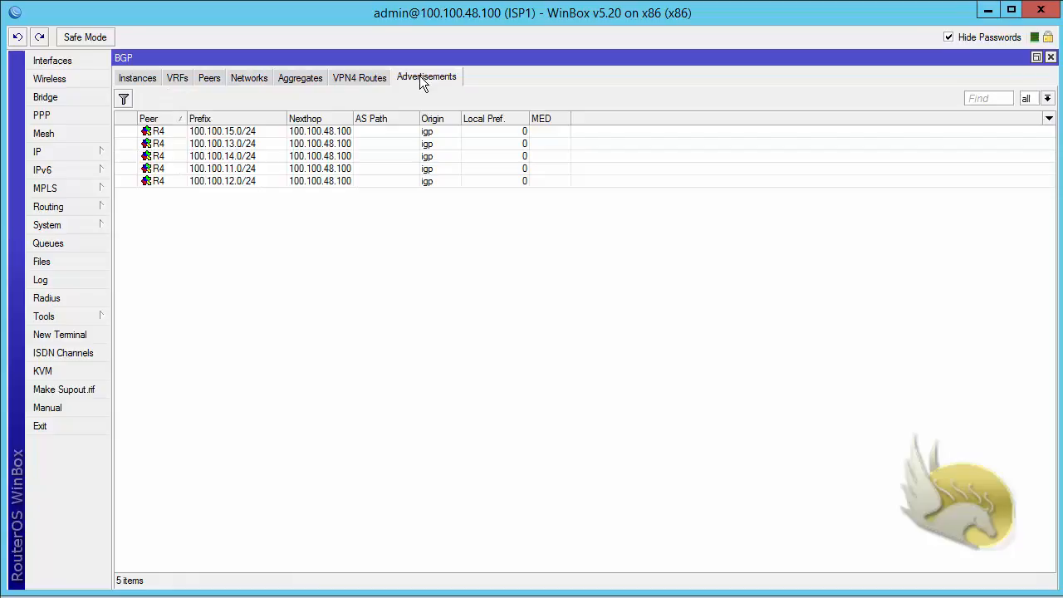
{"action": "left_click", "coordinate": [245, 134]}
{"action": "left_click", "coordinate": [236, 182], "text": "shift"}
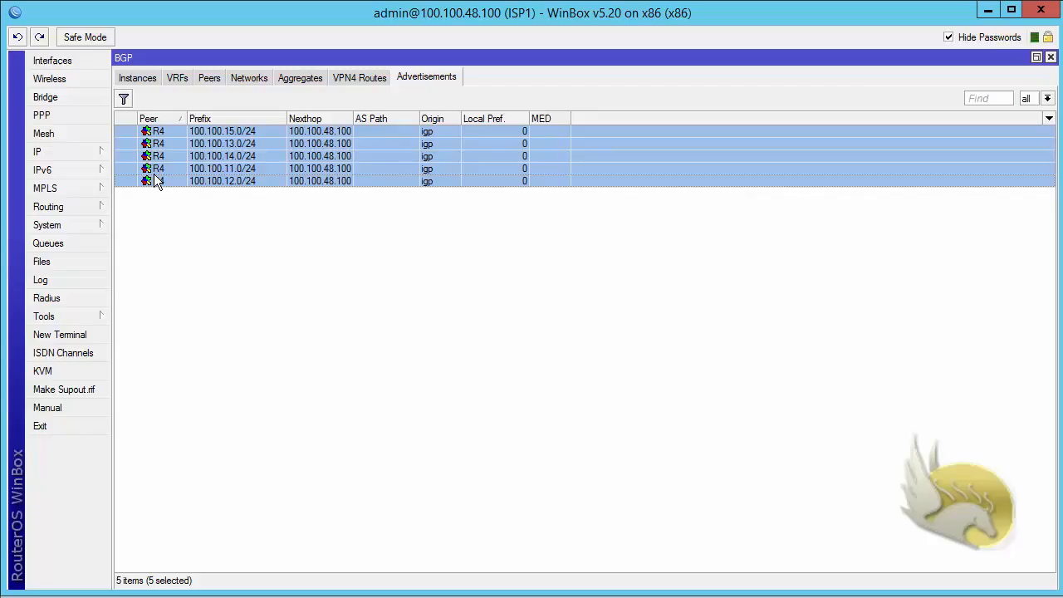
{"action": "left_click", "coordinate": [162, 197]}
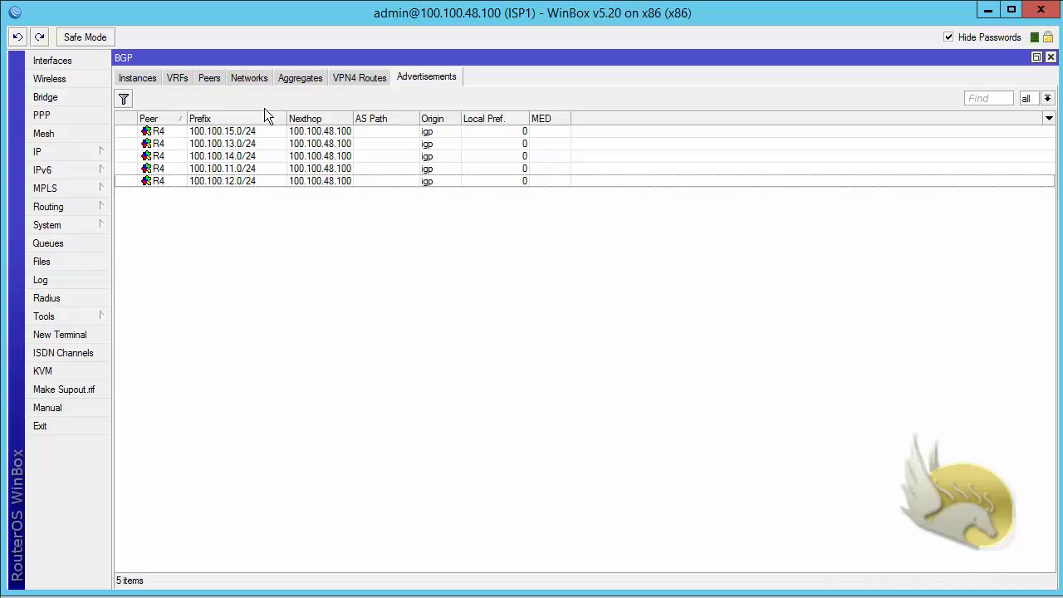
Remove all the BGP networks from 100.100.11.0/24 through 100.100.15.0/24 on ISP1
{"action": "left_click", "coordinate": [250, 79]}
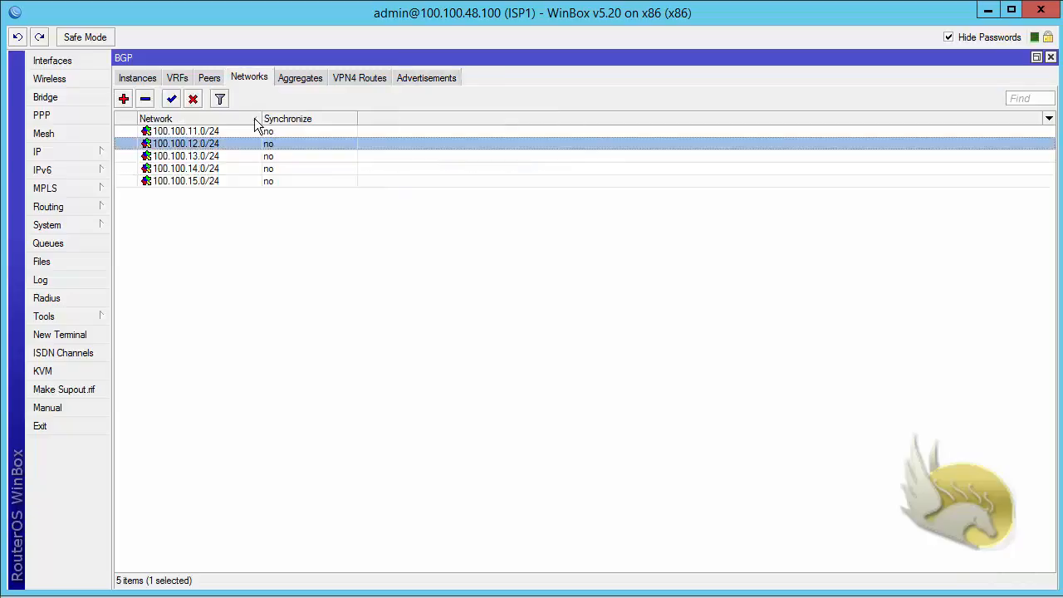
{"action": "left_click", "coordinate": [214, 196]}
{"action": "left_click", "coordinate": [223, 181]}
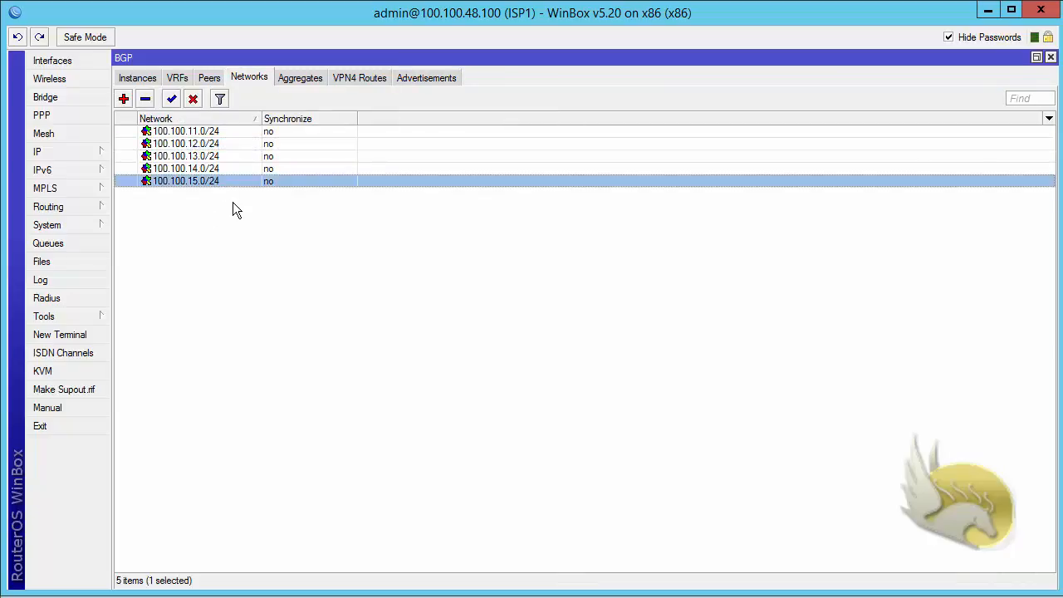
{"action": "left_click", "coordinate": [199, 133], "text": "shift"}
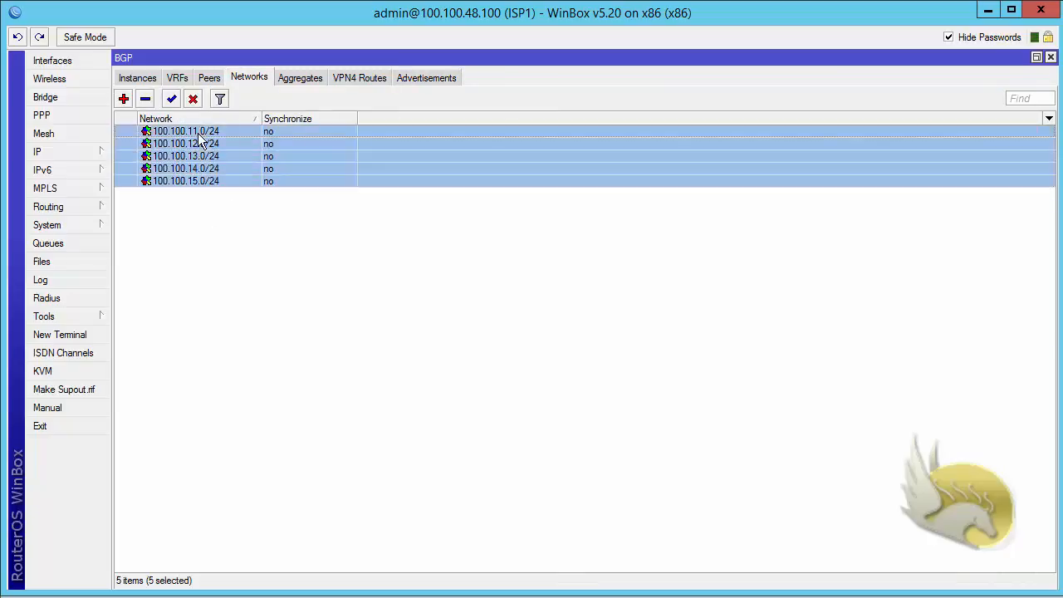
{"action": "left_click", "coordinate": [144, 99]}
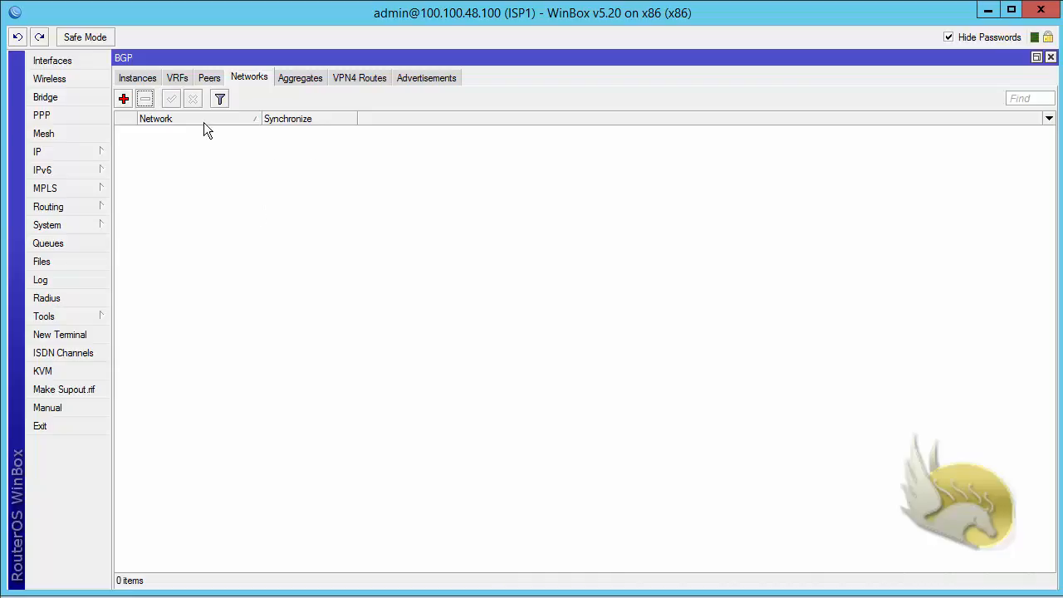
Enable Redistribute Connected on ISP1's default BGP instance and save the change
{"action": "left_click", "coordinate": [147, 80]}
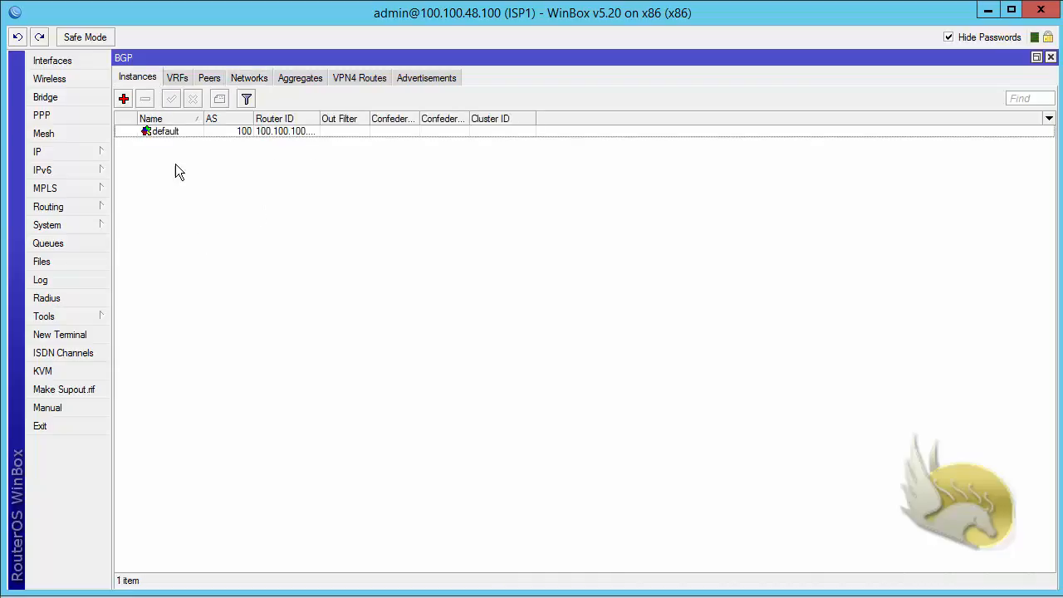
{"action": "double_click", "coordinate": [188, 134]}
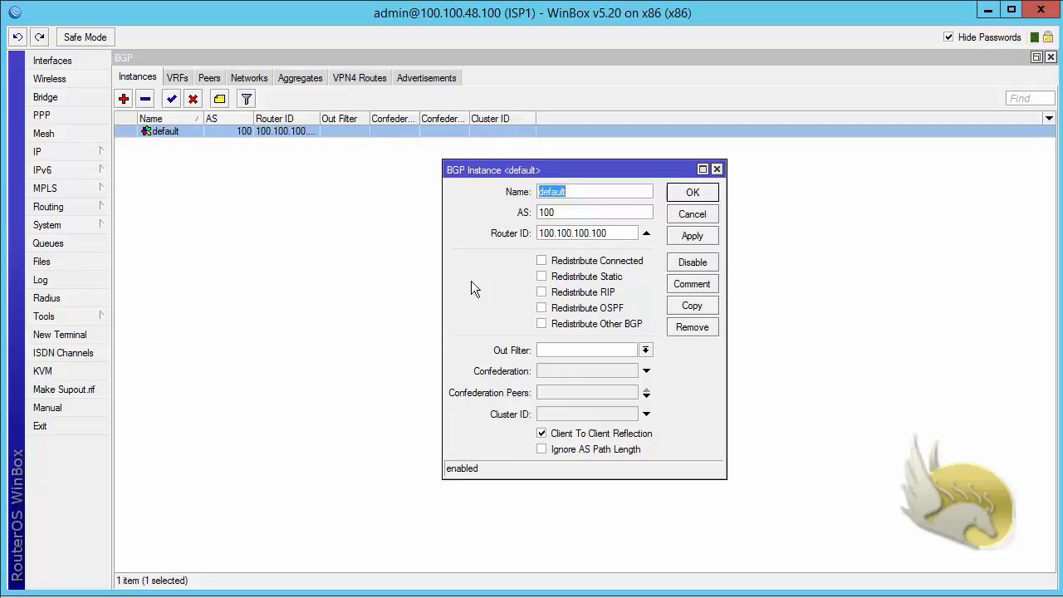
{"action": "left_click", "coordinate": [546, 265]}
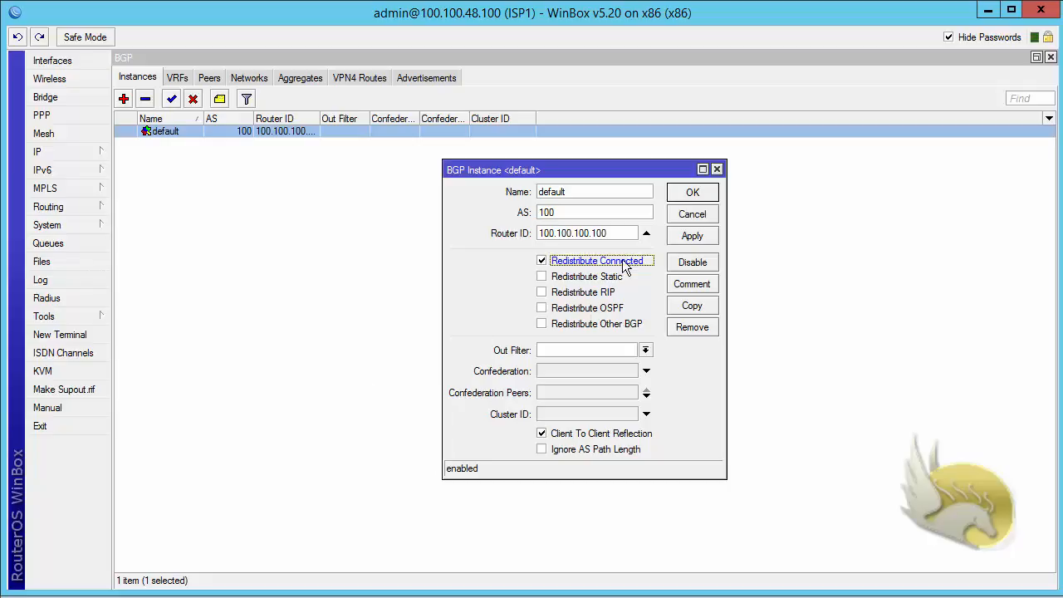
{"action": "left_click", "coordinate": [677, 195]}
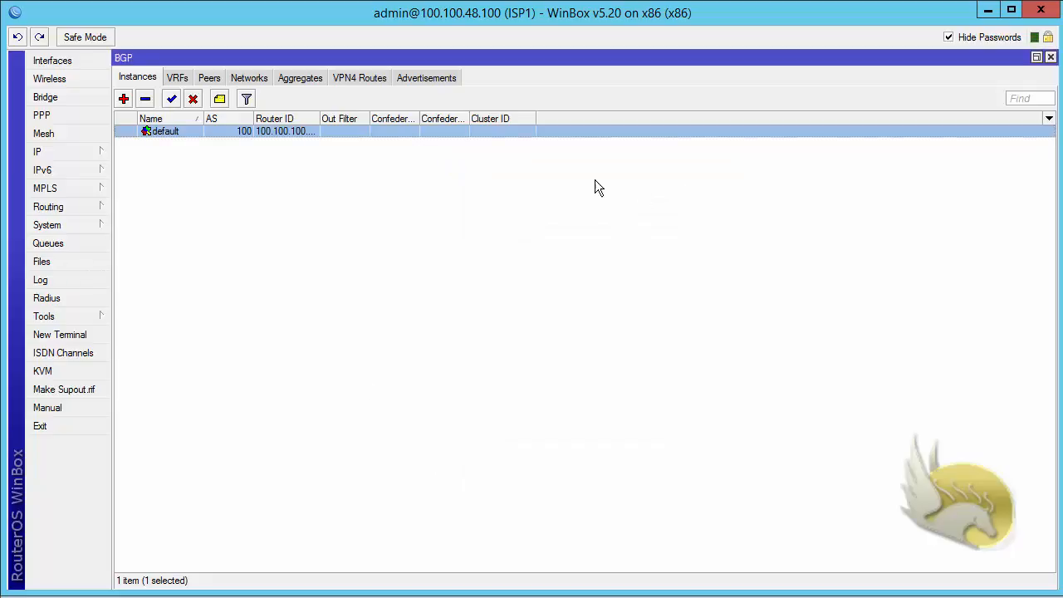
Examine ISP1's BGP advertisements to R4, widening the Origin column so its values can be read in full
{"action": "left_click", "coordinate": [413, 78]}
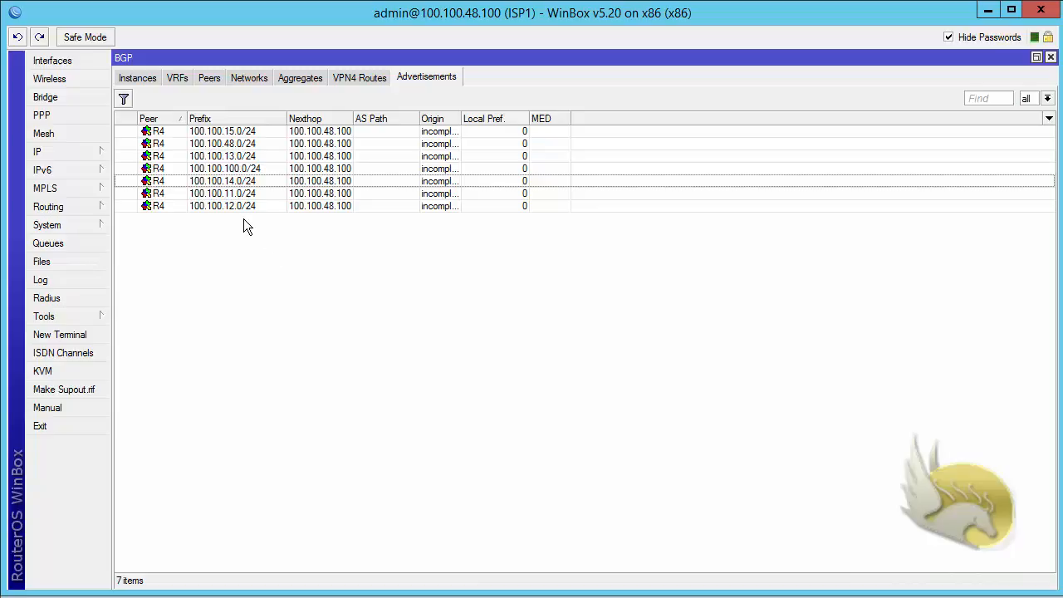
{"action": "left_click_drag", "start_coordinate": [462, 118], "coordinate": [488, 118]}
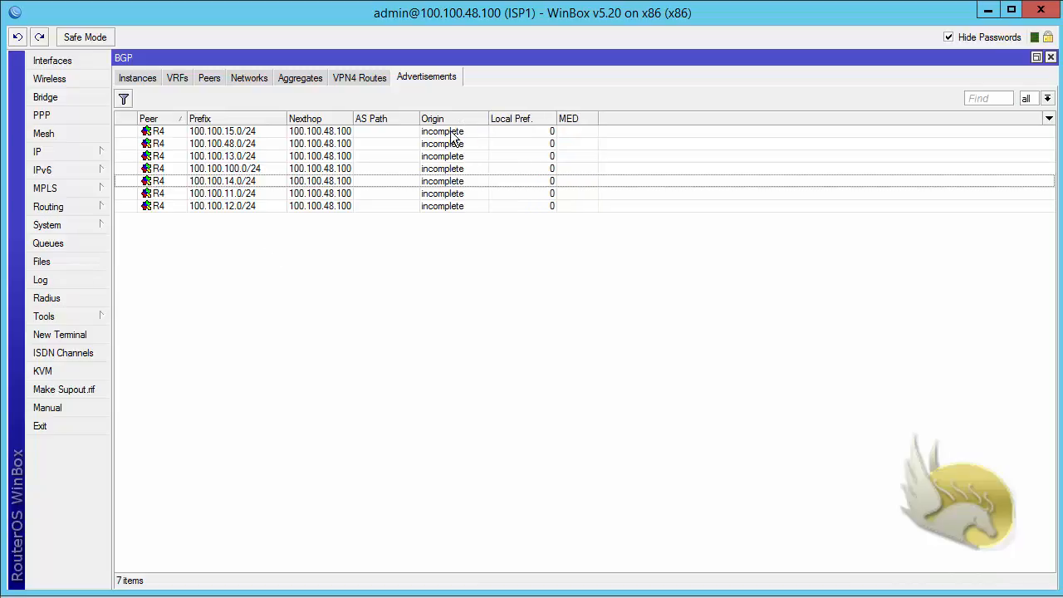
{"action": "left_click", "coordinate": [452, 133]}
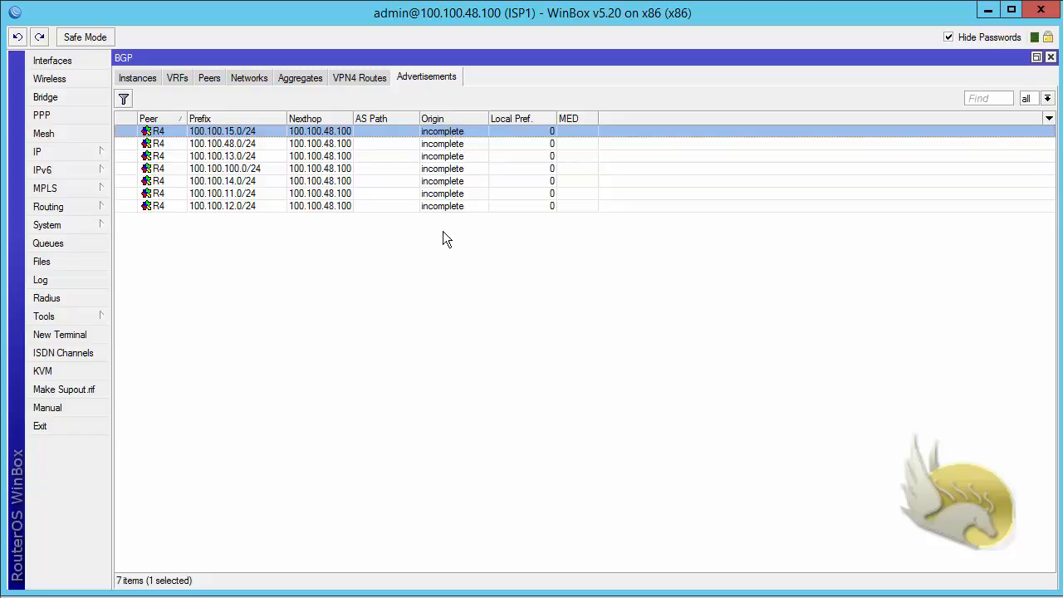
{"action": "left_click", "coordinate": [451, 282]}
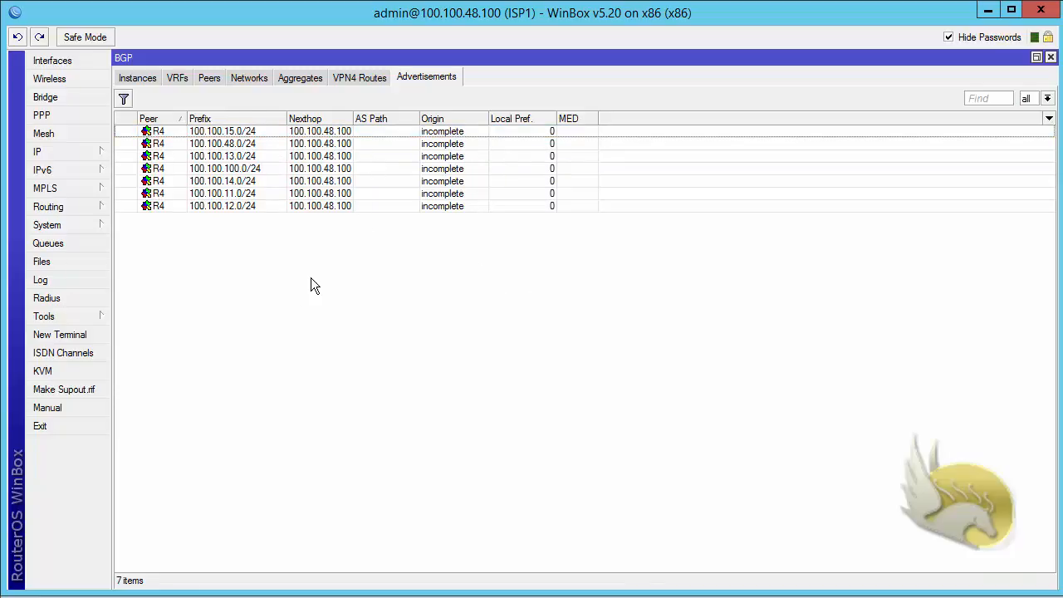
Switch to router R4 and examine its BGP routes, highlighting 100.100.11.0/24 through 100.100.15.0/24
{"action": "key", "text": "alt+Tab"}
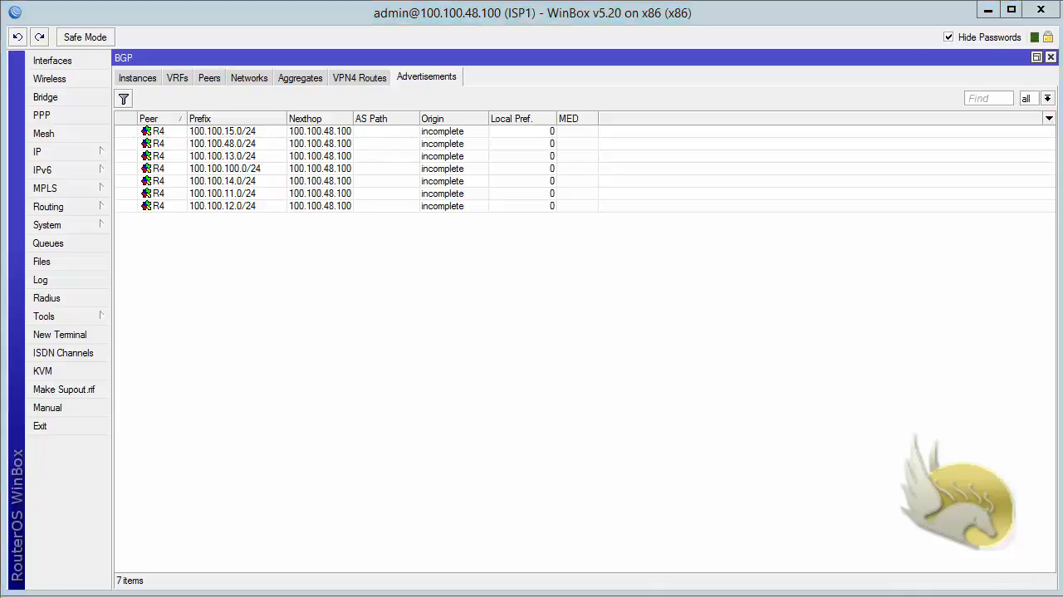
{"action": "key", "text": "alt+Tab"}
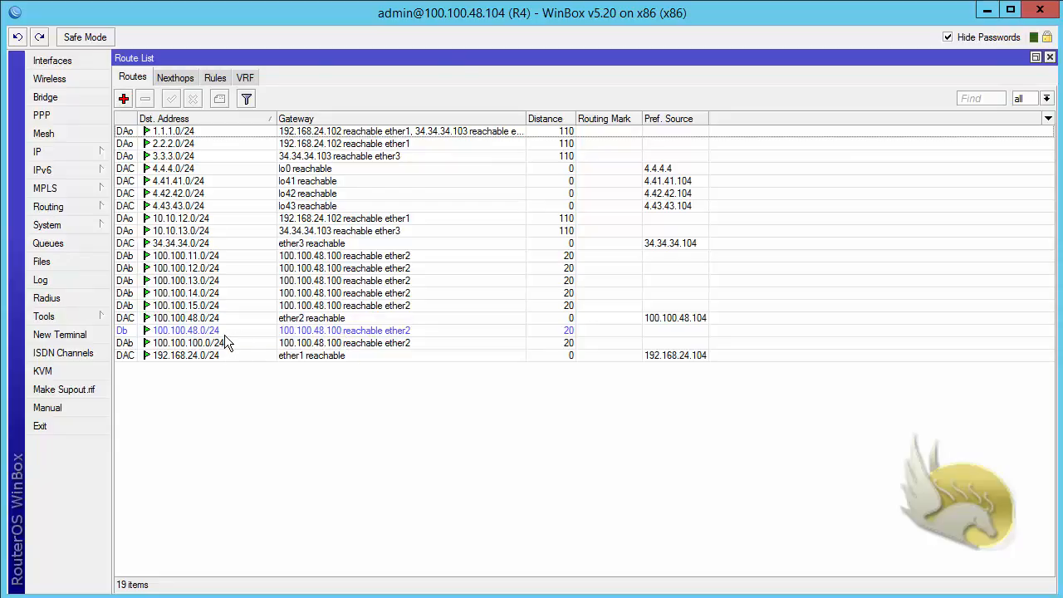
{"action": "mouse_move", "coordinate": [221, 331]}
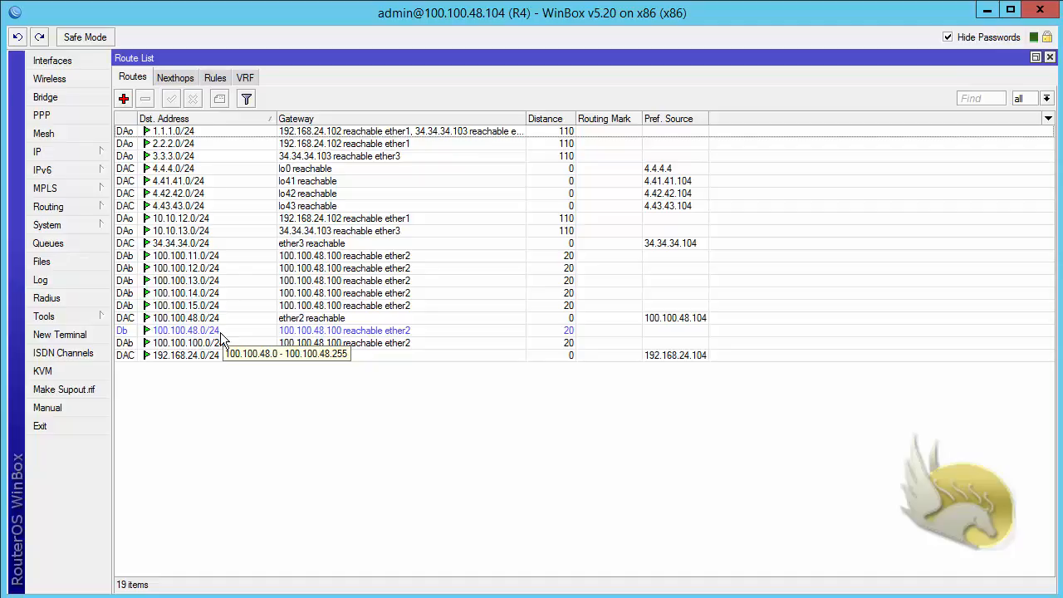
{"action": "left_click", "coordinate": [545, 306]}
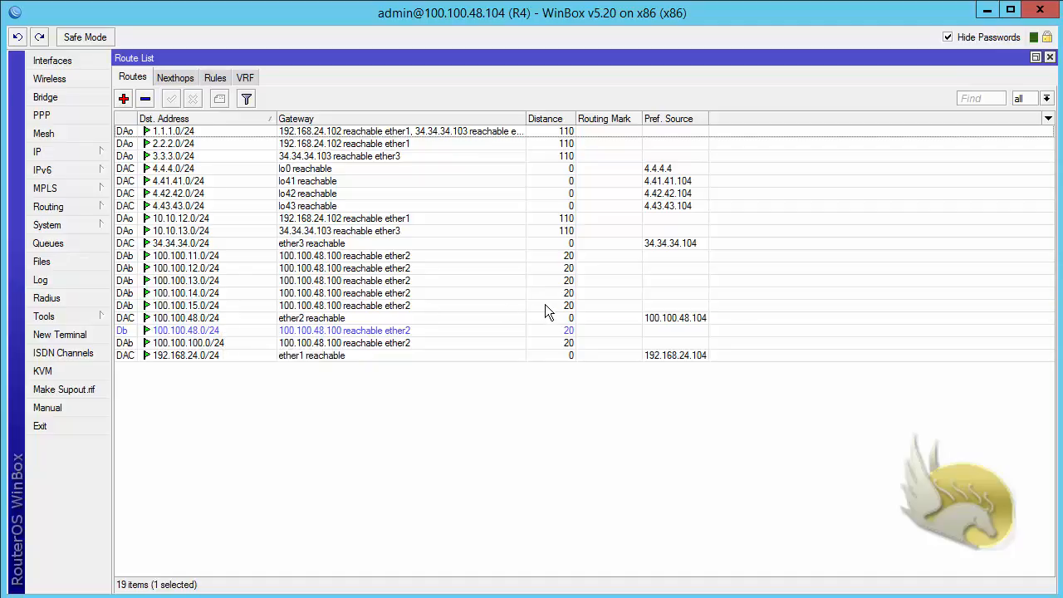
{"action": "left_click", "coordinate": [553, 259], "text": "shift"}
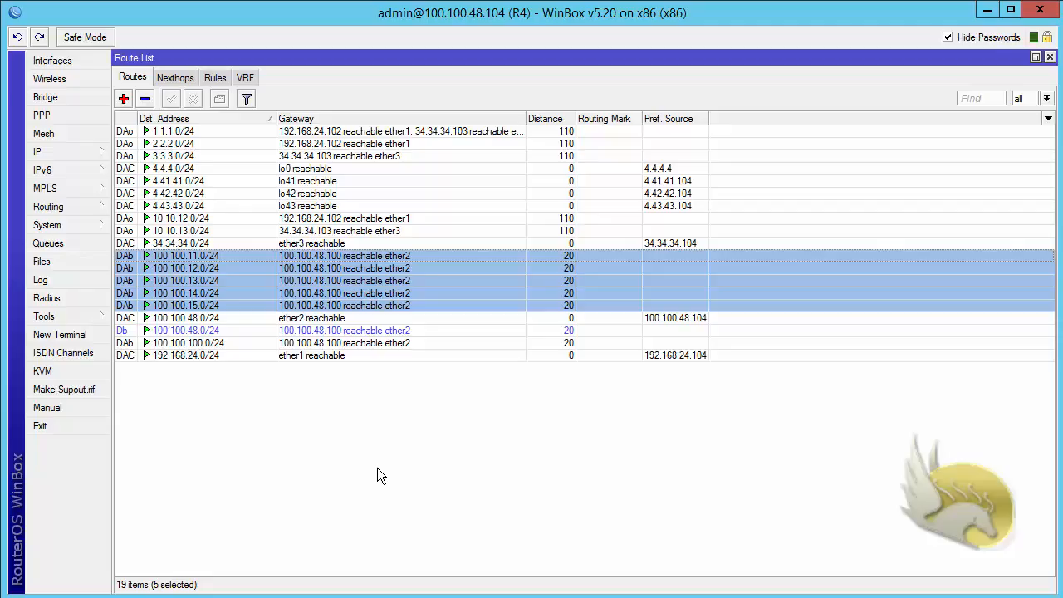
{"action": "left_click", "coordinate": [378, 466]}
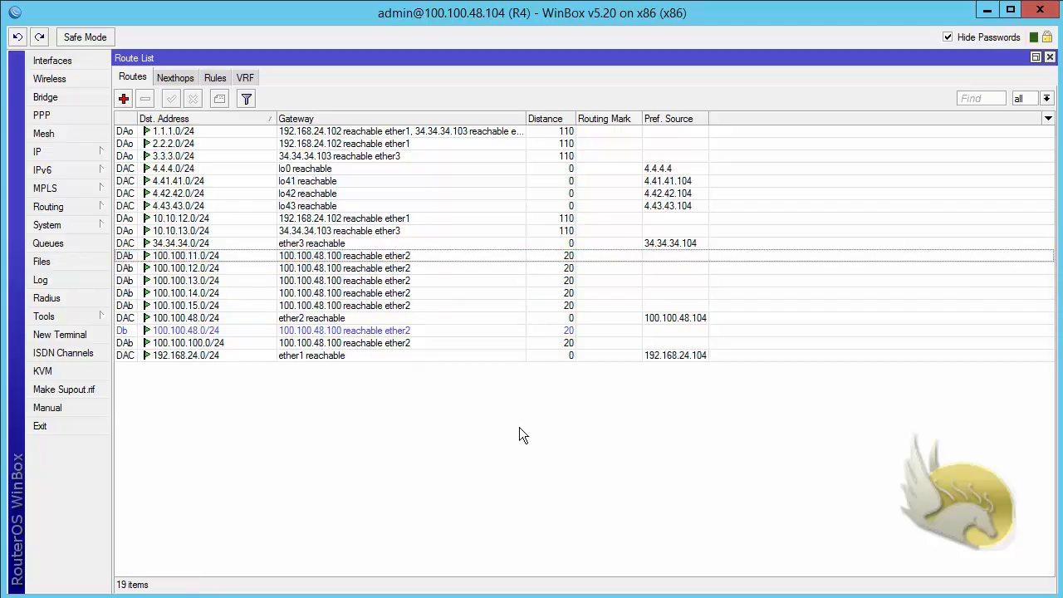
Ping 100.100.48.100 from R4 to test the route to 100.100.48.0/24, and close the ping tool when done
{"action": "left_click", "coordinate": [192, 333]}
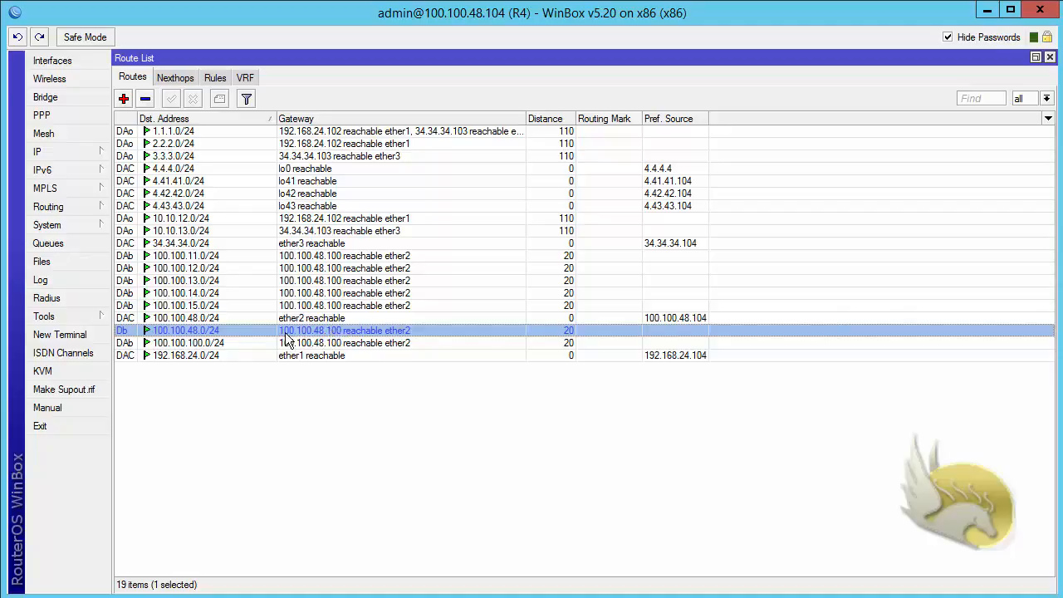
{"action": "left_click", "coordinate": [98, 320]}
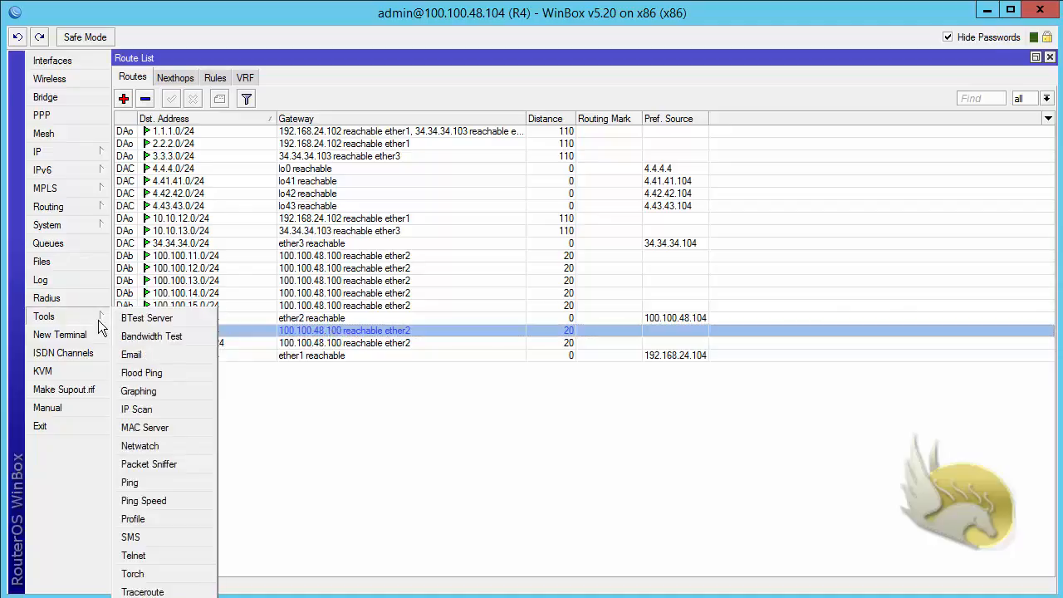
{"action": "left_click", "coordinate": [187, 481]}
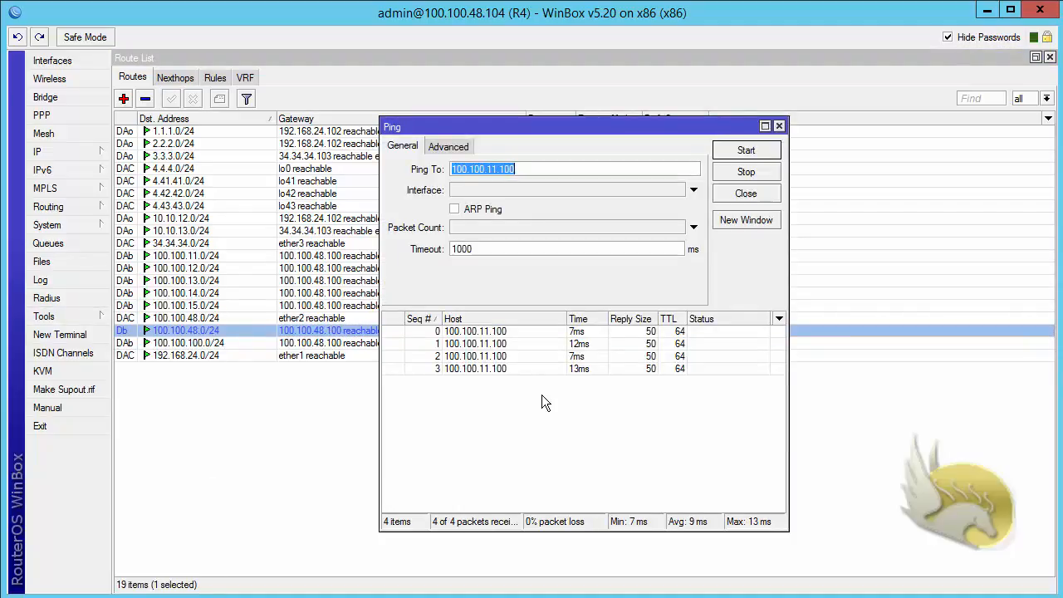
{"action": "double_click", "coordinate": [490, 169]}
{"action": "type", "text": "48"}
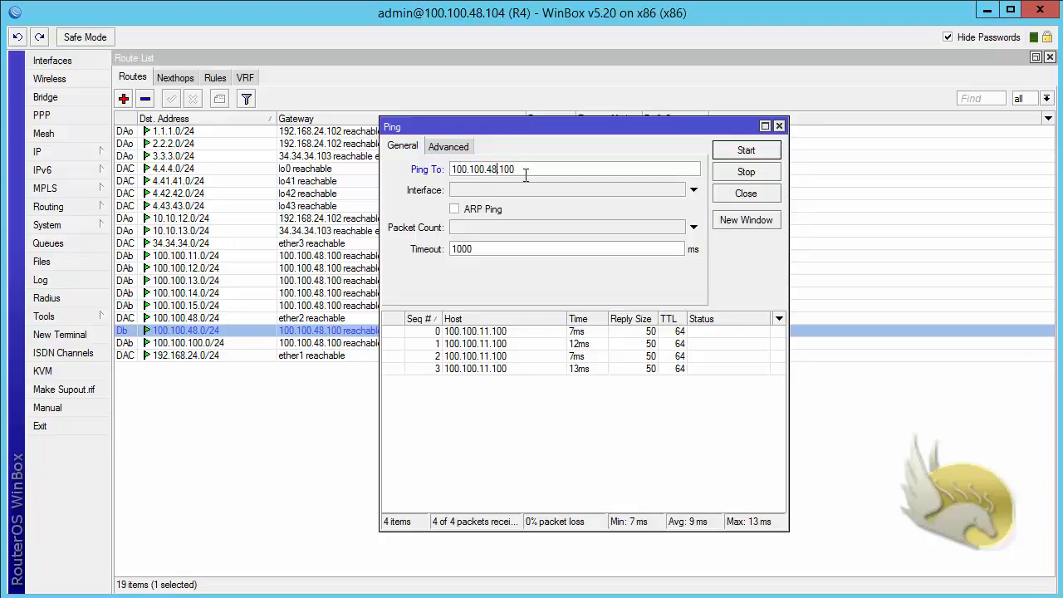
{"action": "left_click", "coordinate": [731, 152]}
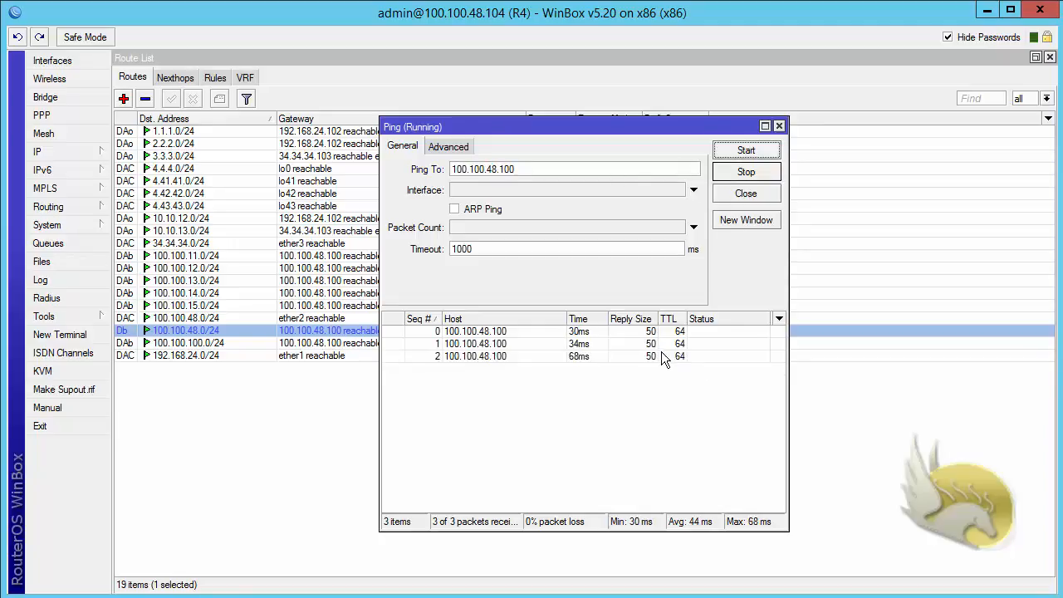
{"action": "left_click_drag", "start_coordinate": [595, 135], "coordinate": [671, 137]}
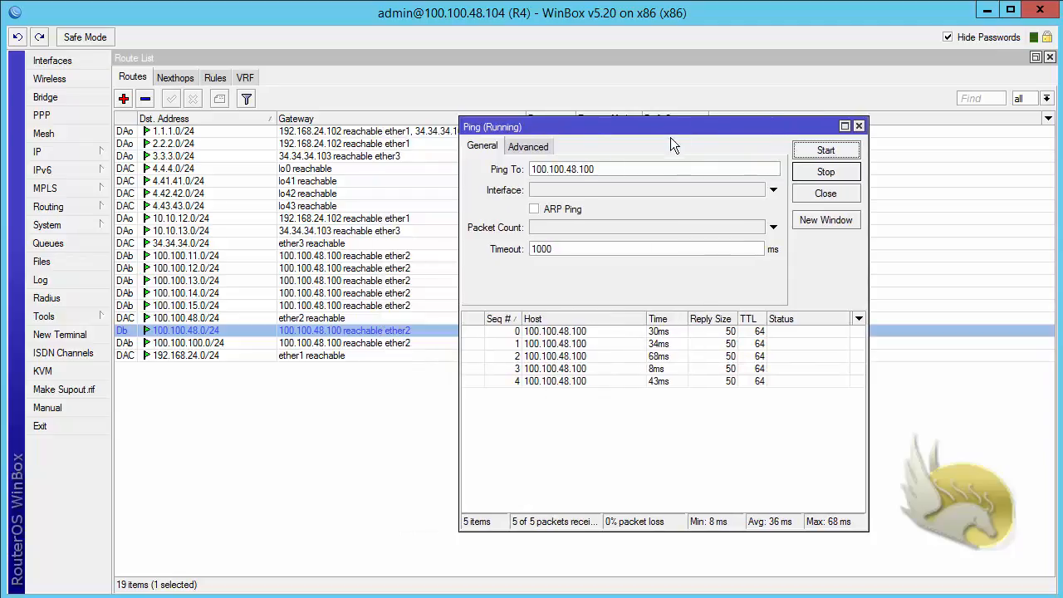
{"action": "left_click", "coordinate": [826, 194]}
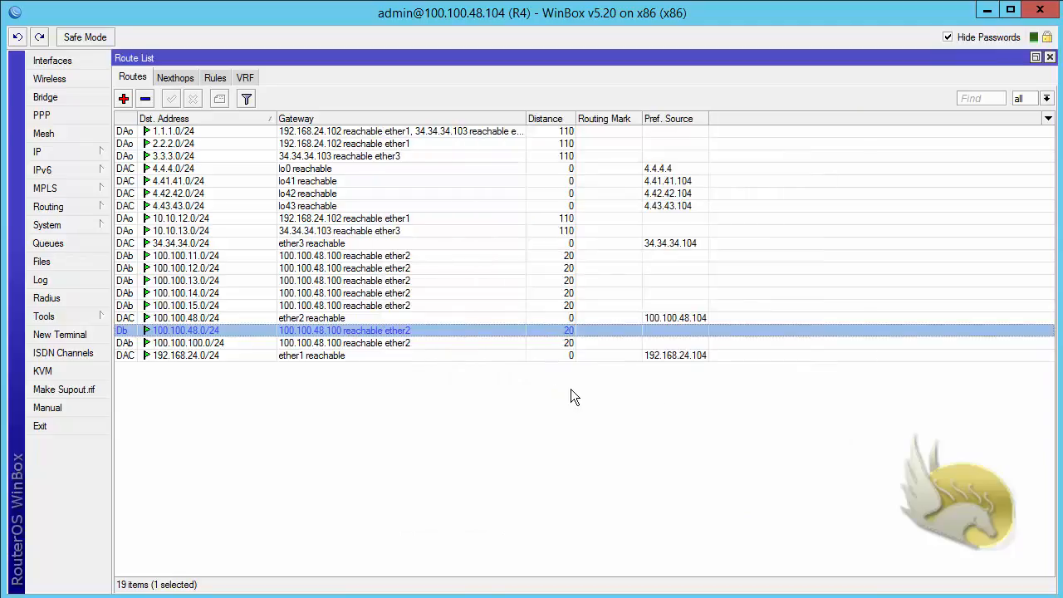
Inspect the inactive BGP route to 100.100.48.0/24 on R4 and try to remove it
{"action": "double_click", "coordinate": [304, 331]}
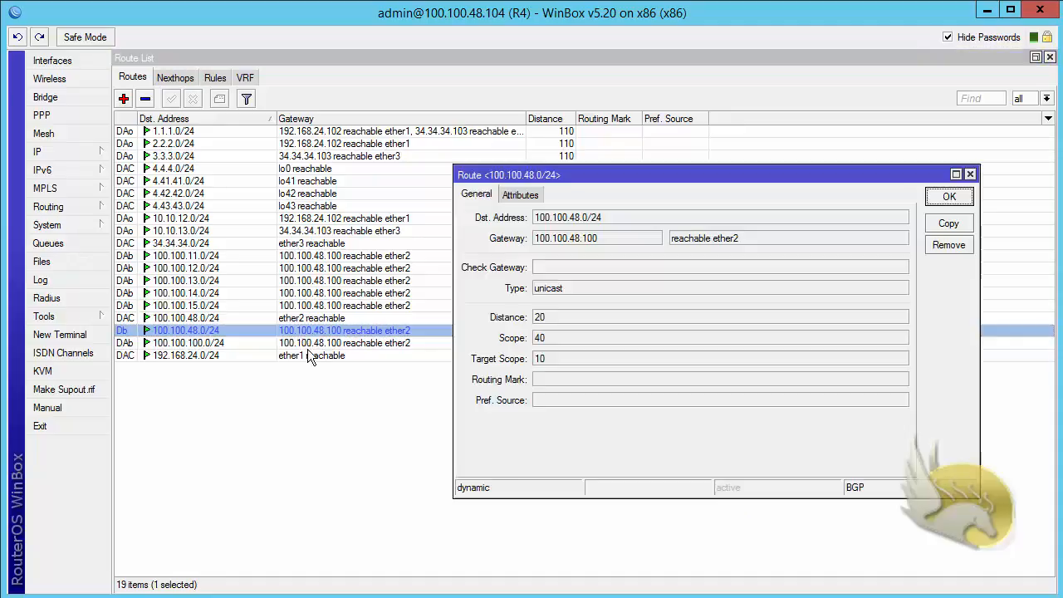
{"action": "left_click", "coordinate": [522, 196]}
{"action": "left_click", "coordinate": [487, 196]}
{"action": "left_click", "coordinate": [952, 239]}
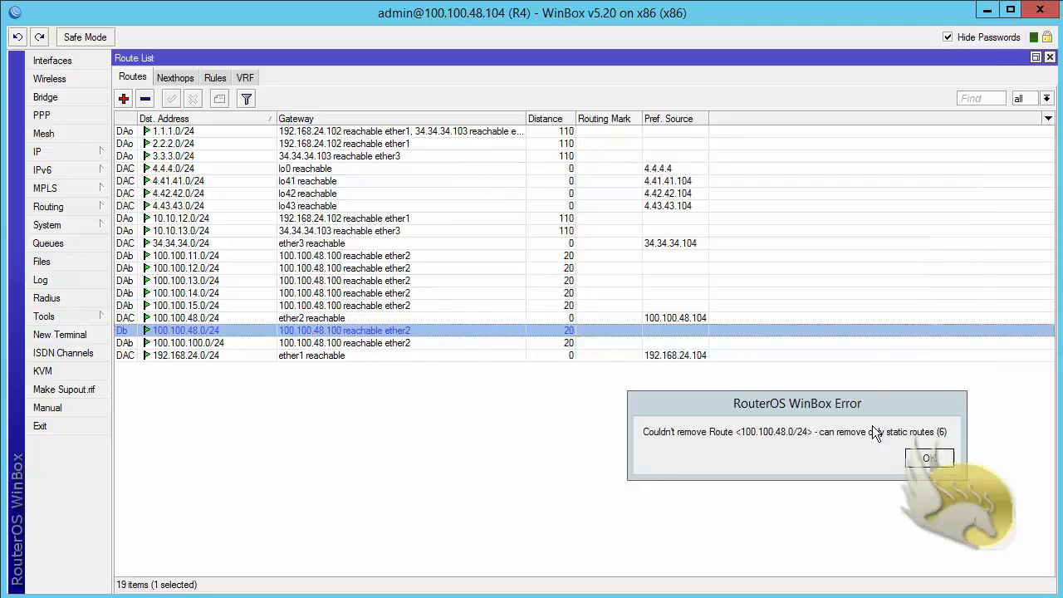
{"action": "key", "text": "Return"}
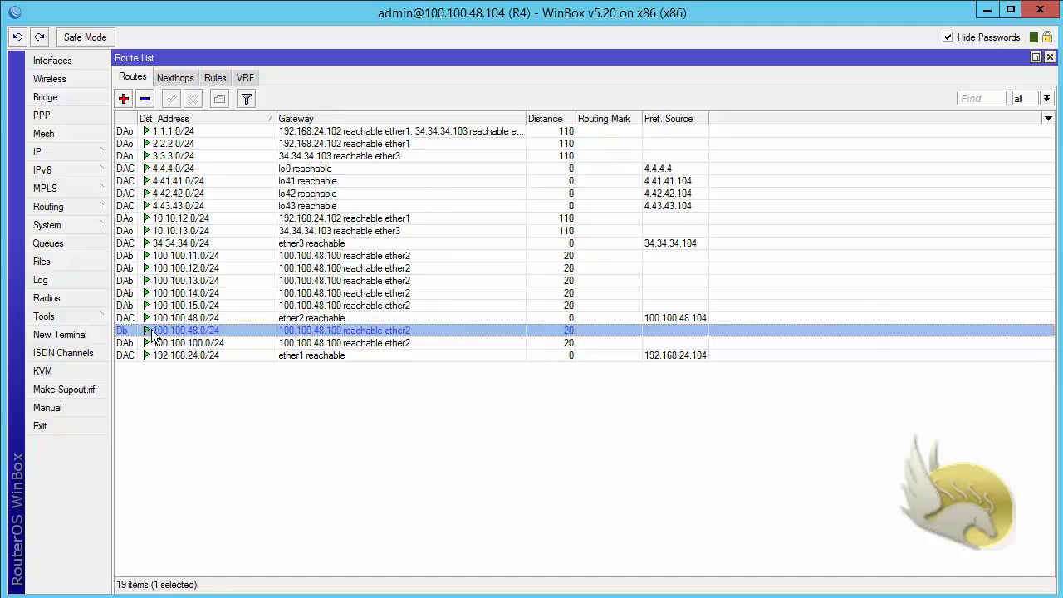
Compare R4's connected and BGP routes to 100.100.48.0/24, and bring up the TOPO.png network diagram in Windows Photo Viewer
{"action": "left_click", "coordinate": [178, 320]}
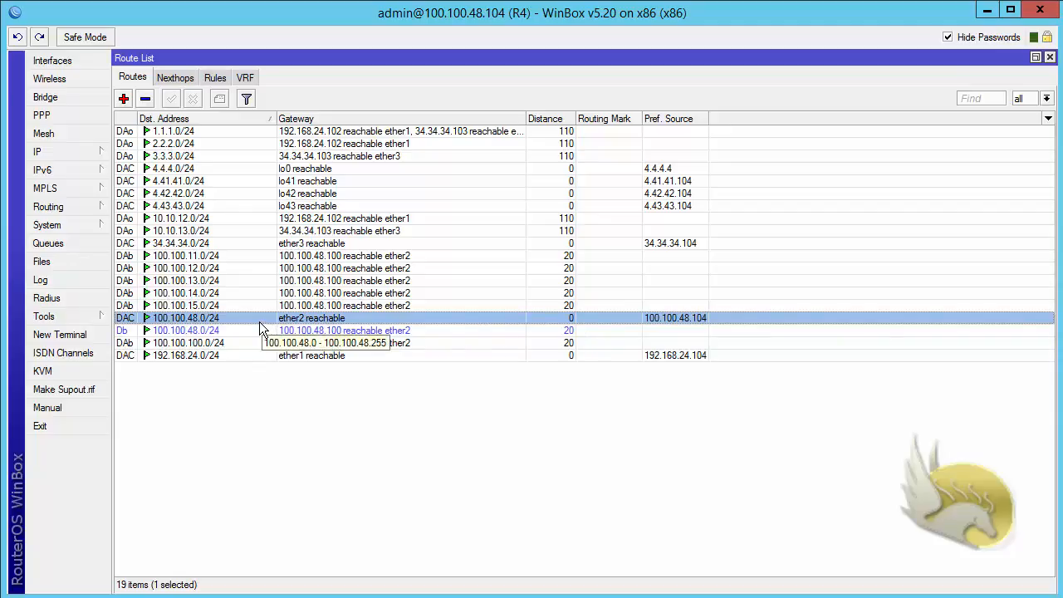
{"action": "left_click", "coordinate": [279, 333]}
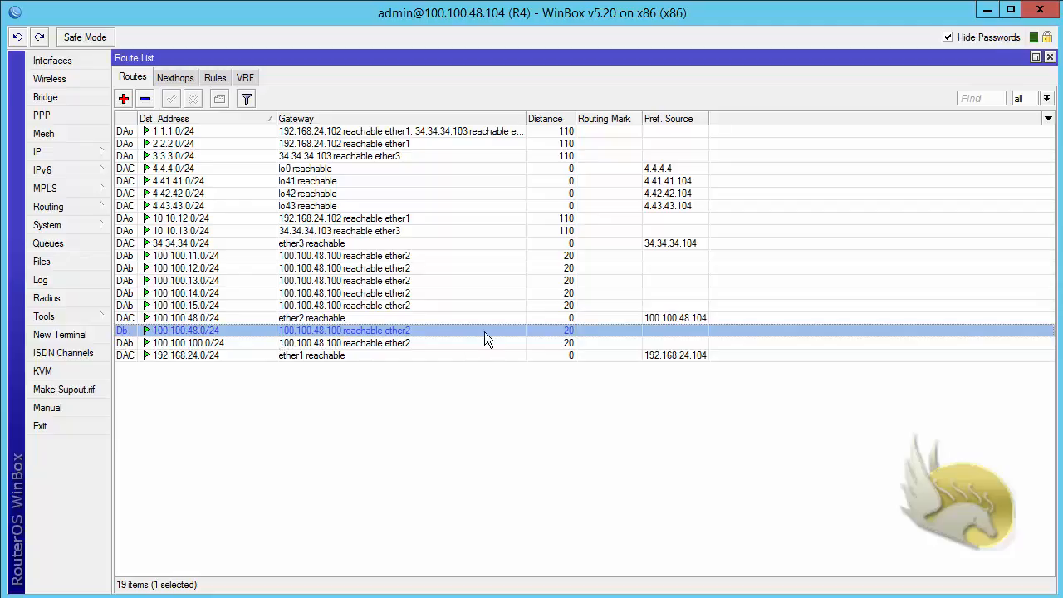
{"action": "left_click", "coordinate": [195, 320]}
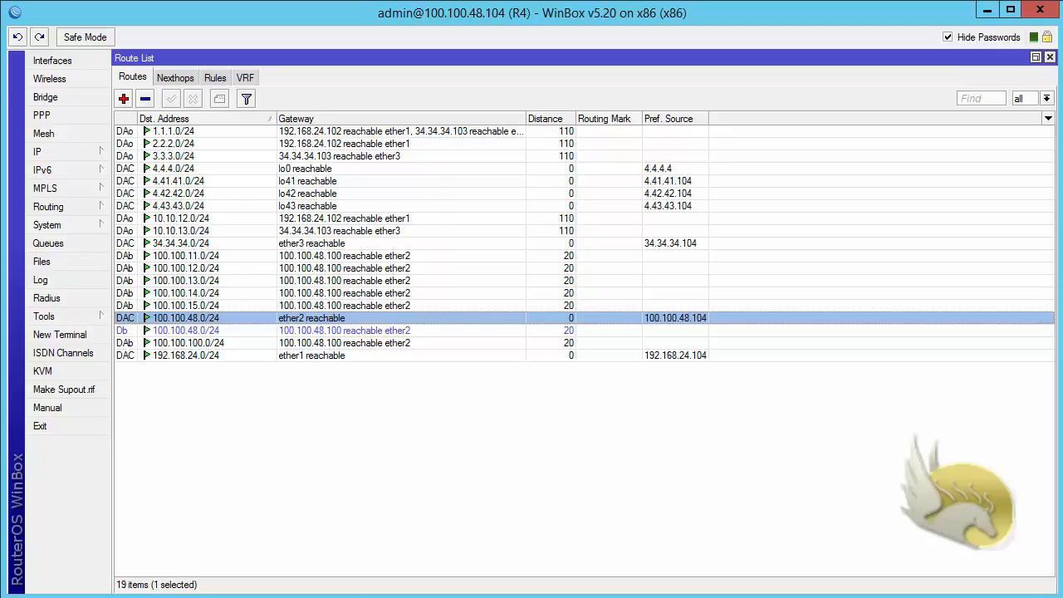
{"action": "key", "text": "alt+Tab"}
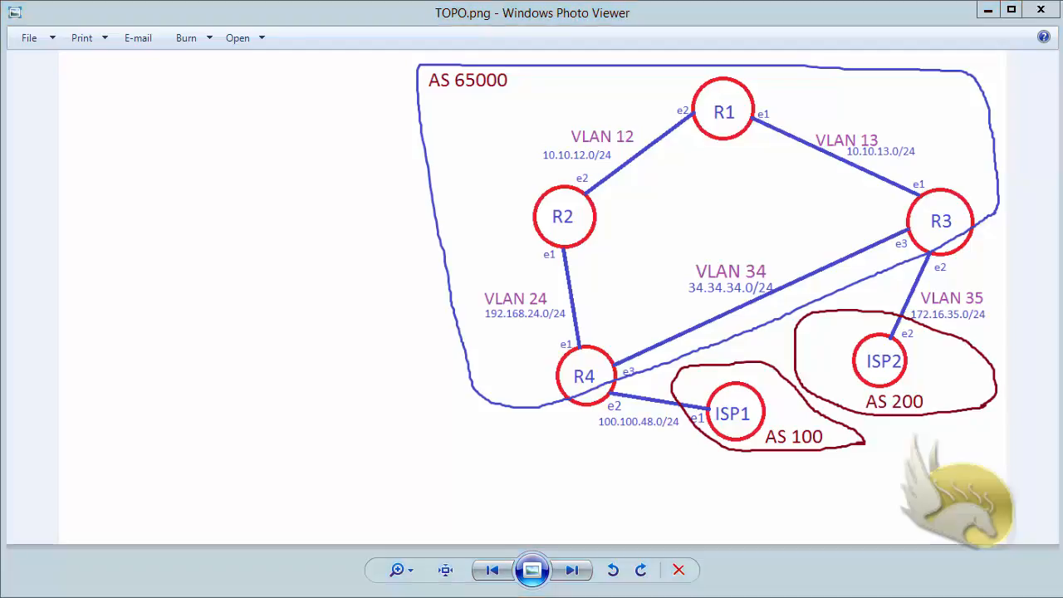
Close R4's route list and examine its BGP advertisements, highlighting the six prefixes sent to peer R2 and widening the Origin column
{"action": "key", "text": "alt+Tab"}
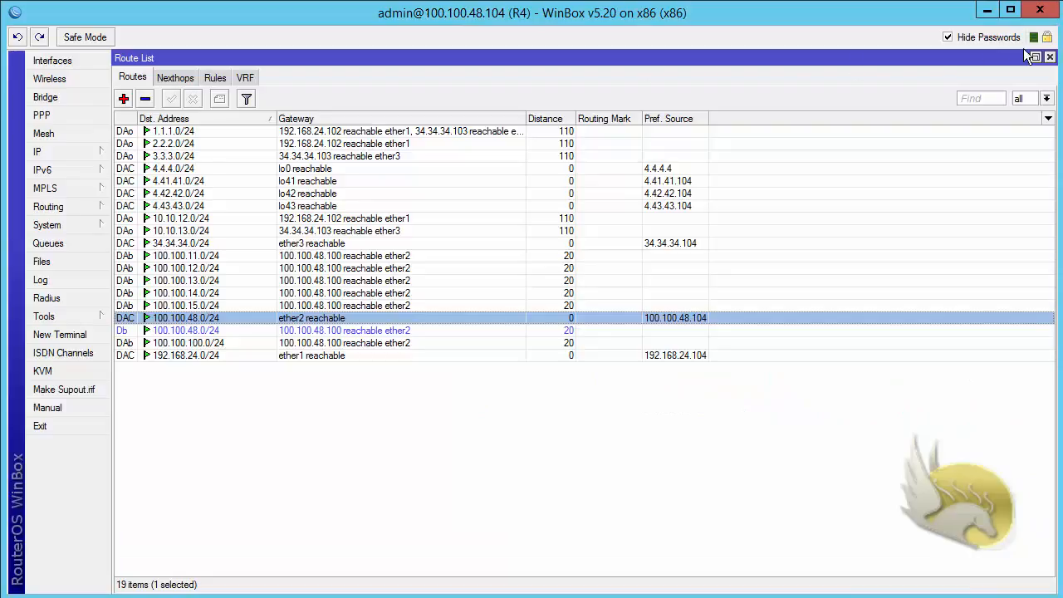
{"action": "left_click", "coordinate": [1050, 57]}
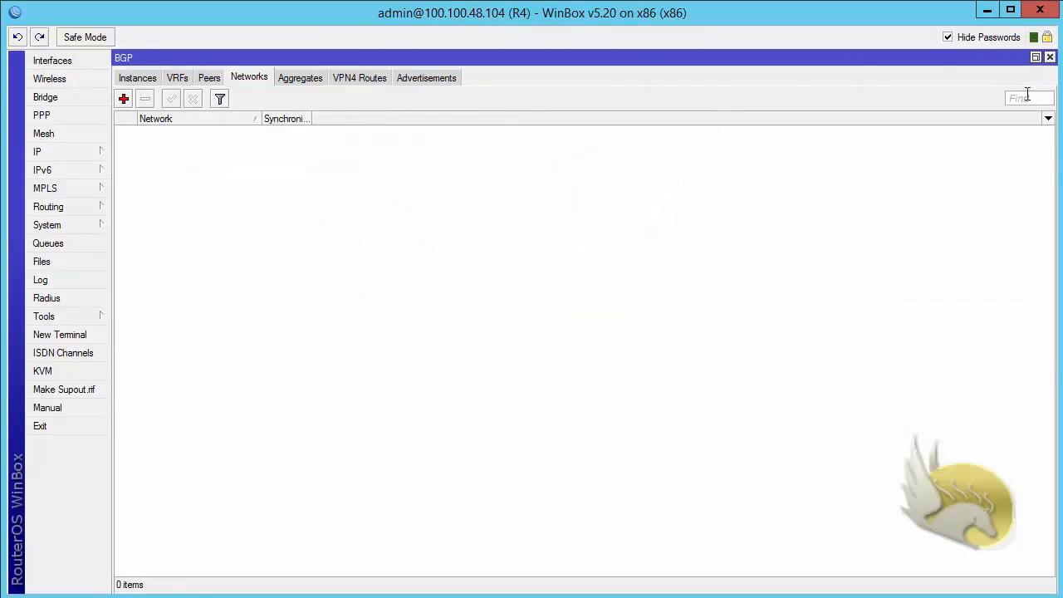
{"action": "left_click", "coordinate": [429, 76]}
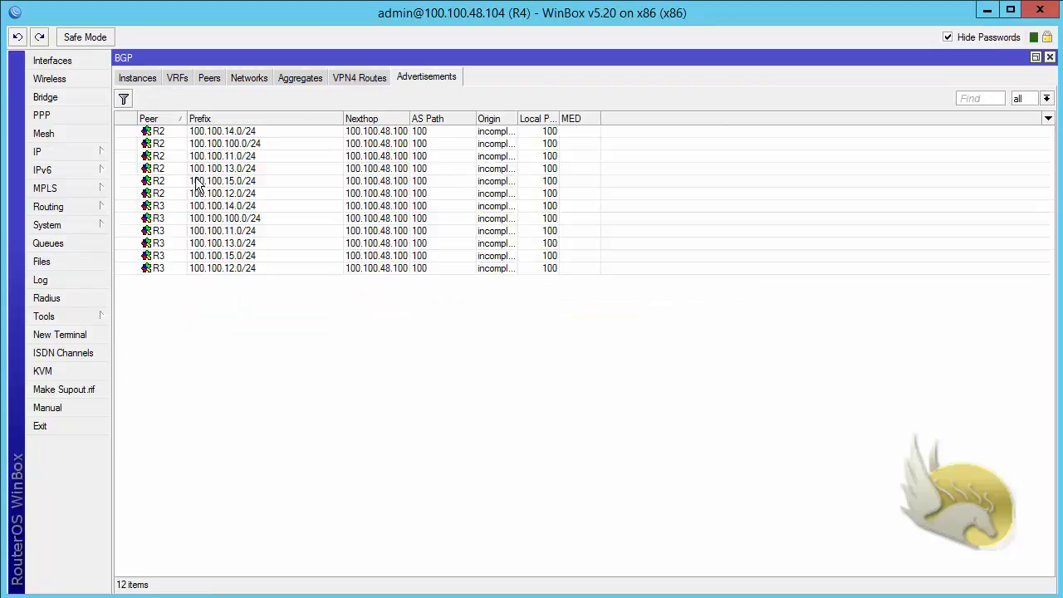
{"action": "left_click", "coordinate": [163, 132]}
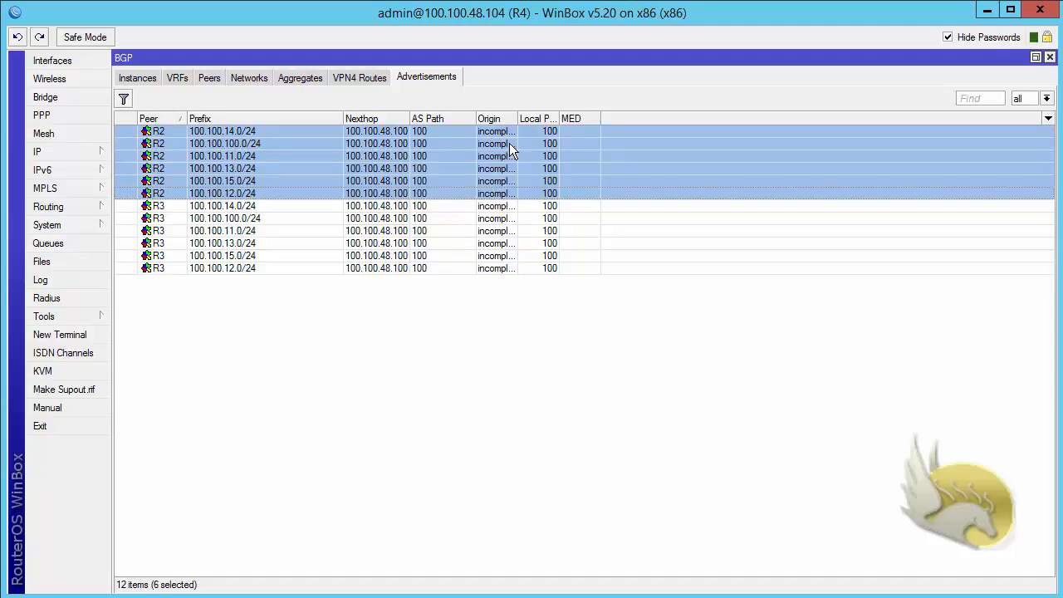
{"action": "left_click_drag", "start_coordinate": [518, 118], "coordinate": [541, 118]}
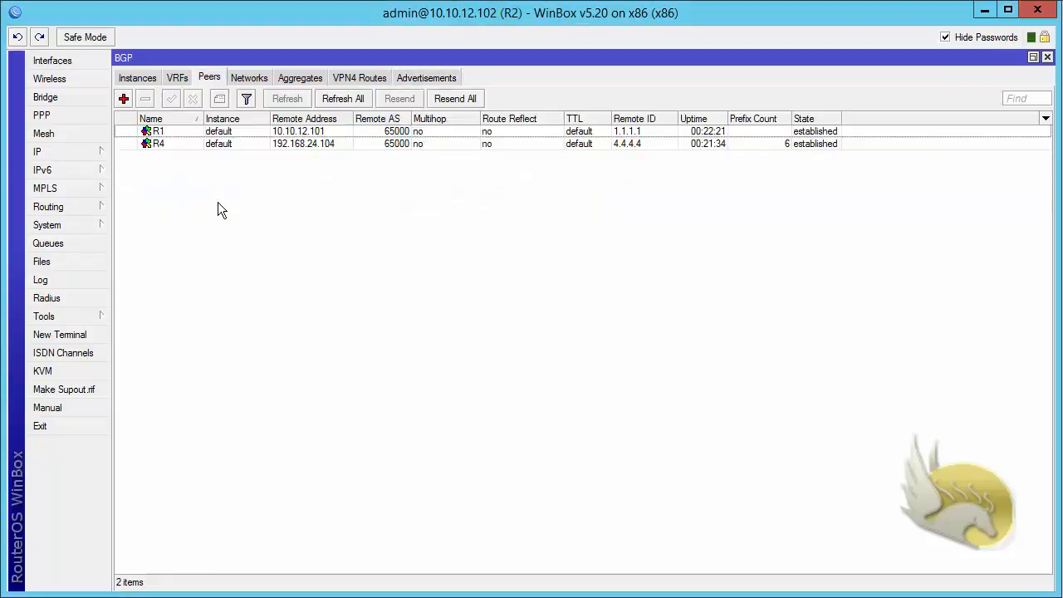
Examine R2's route list, highlighting the BGP routes 100.100.11.0/24 through 100.100.15.0/24 and 100.100.100.0/24, and widen the destination address column
{"action": "left_click", "coordinate": [91, 154]}
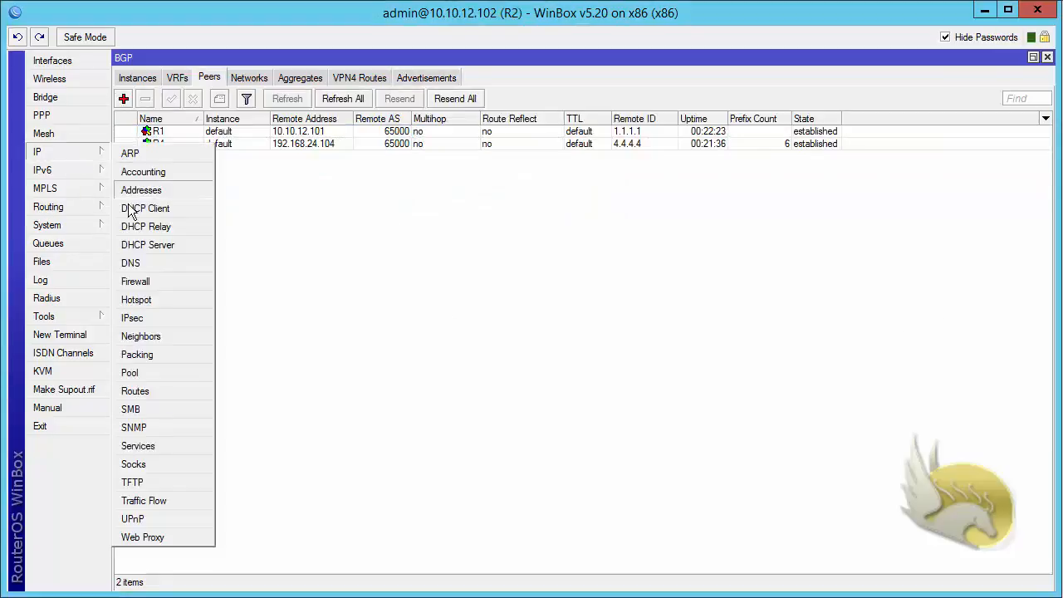
{"action": "left_click", "coordinate": [149, 390]}
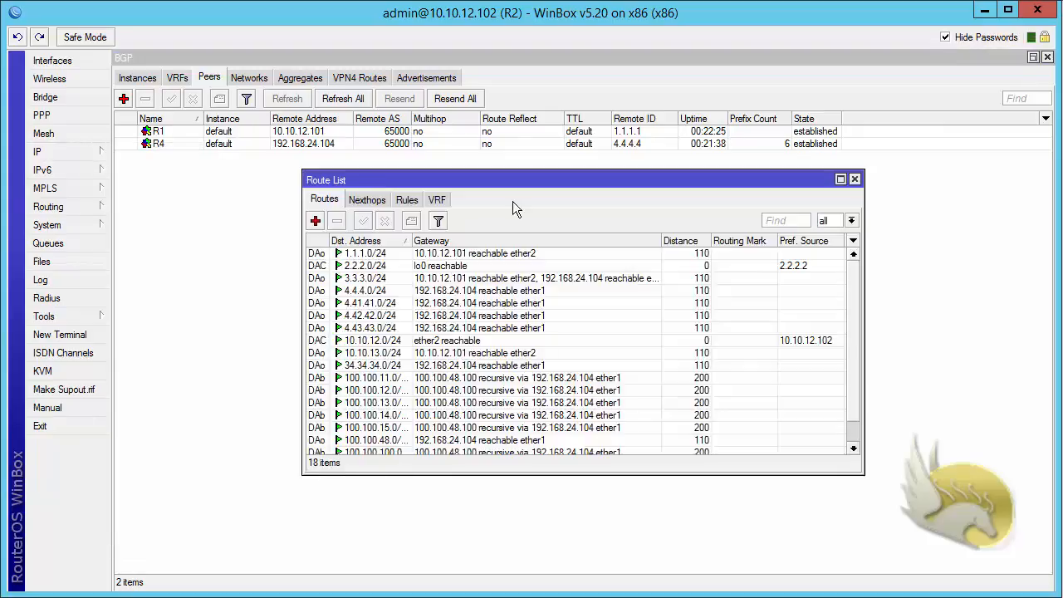
{"action": "double_click", "coordinate": [527, 179]}
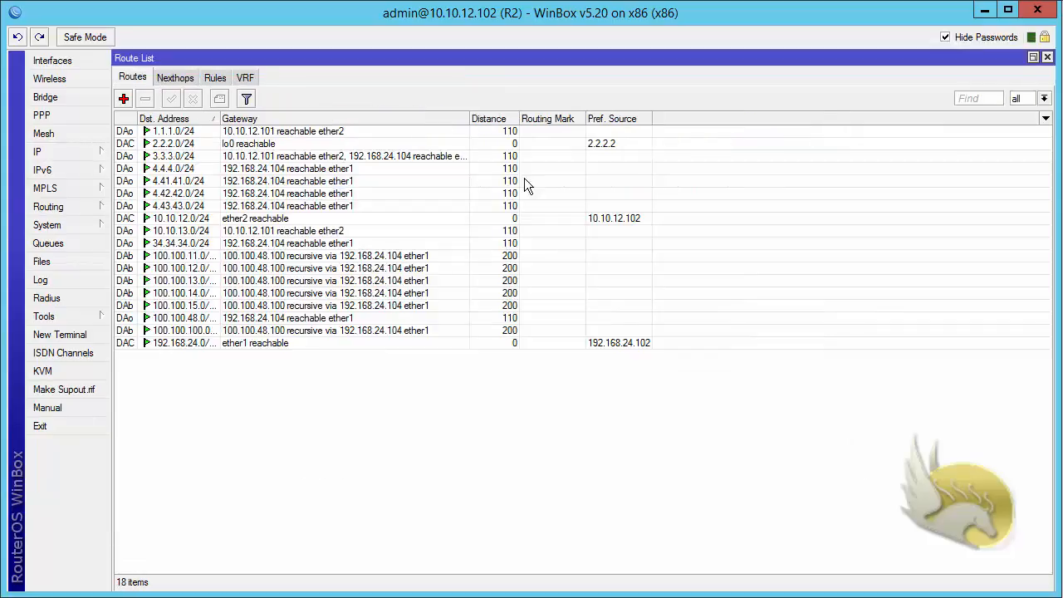
{"action": "left_click", "coordinate": [174, 260]}
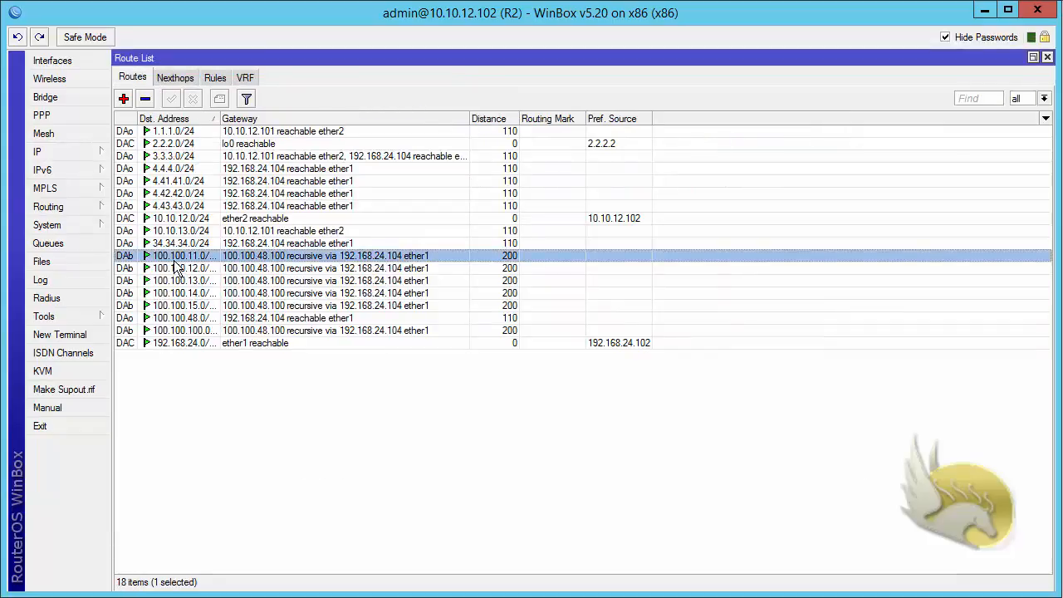
{"action": "left_click", "coordinate": [183, 330], "text": "shift"}
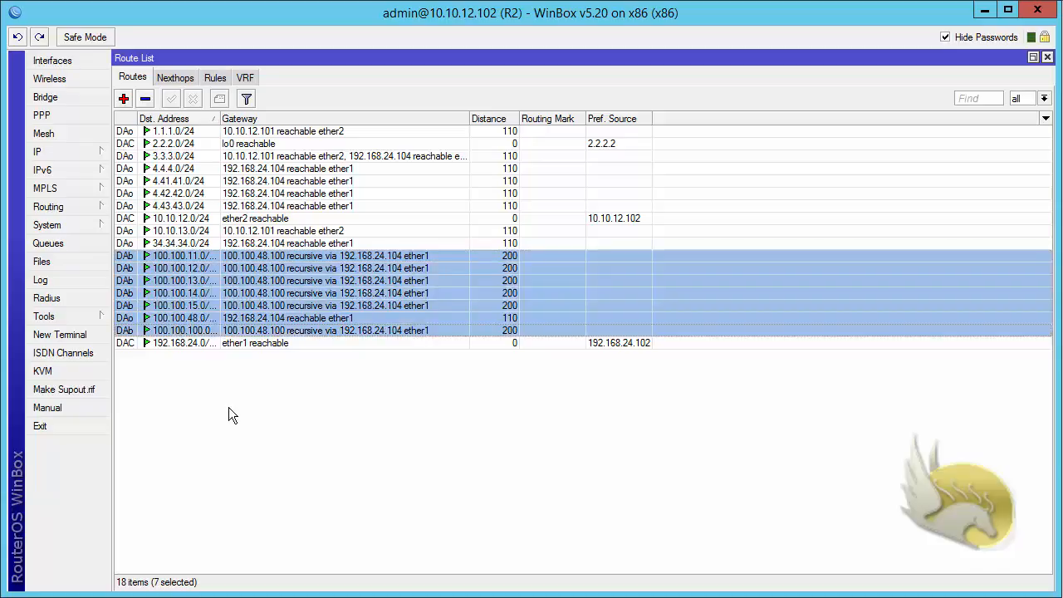
{"action": "left_click", "coordinate": [200, 321], "text": "ctrl"}
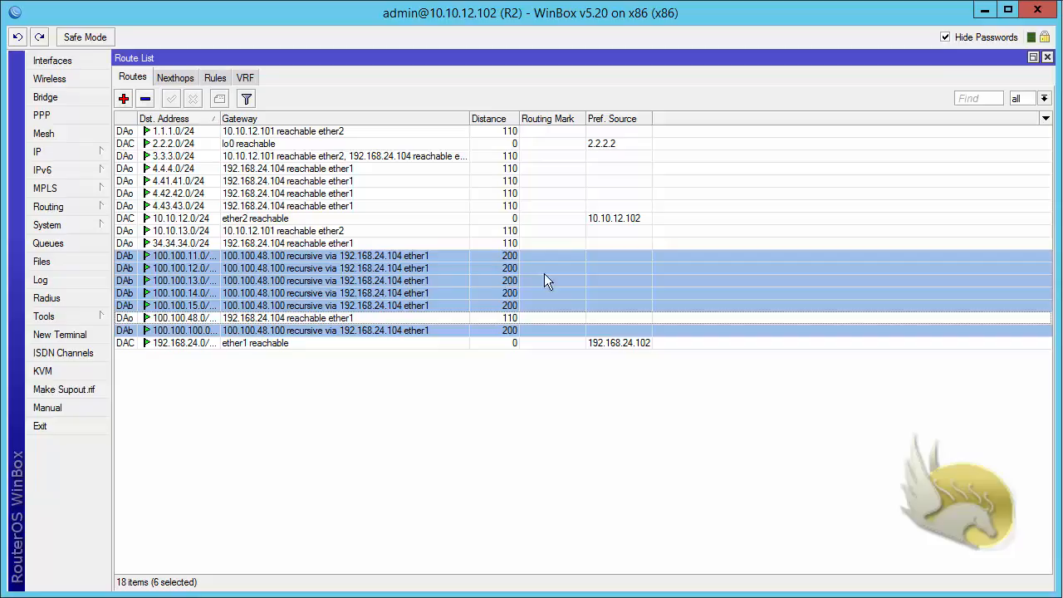
{"action": "left_click", "coordinate": [559, 481]}
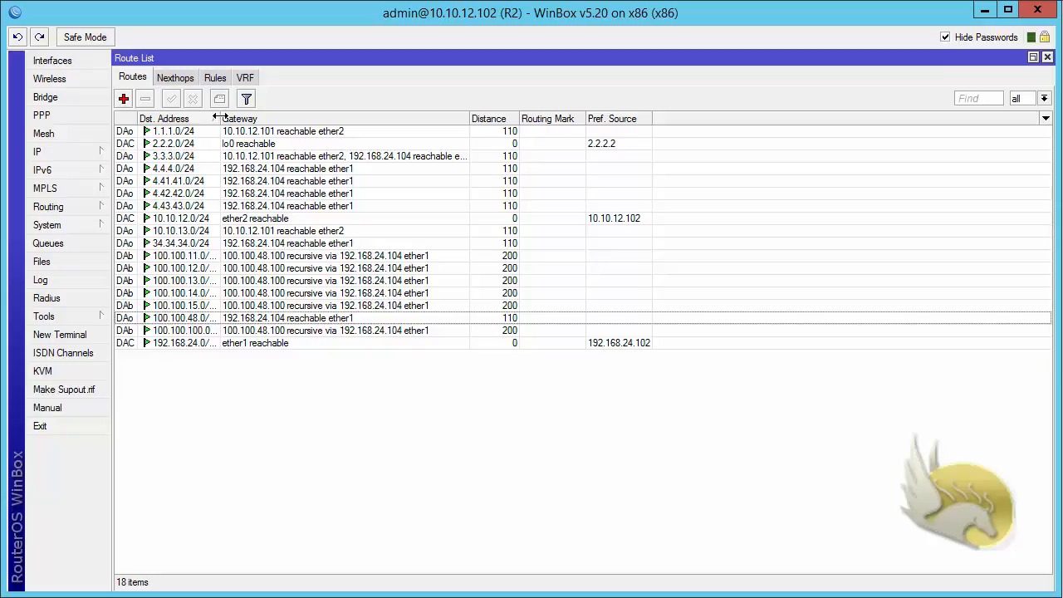
{"action": "left_click_drag", "start_coordinate": [221, 120], "coordinate": [257, 120]}
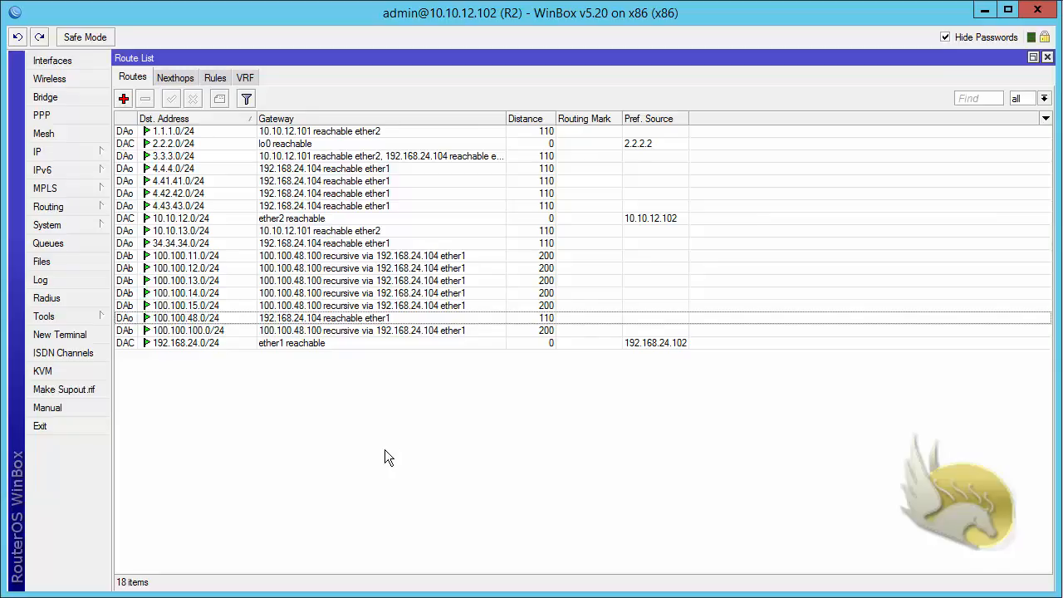
On the TOPO.png diagram, draw arrows from R4 to ISP1, between R2 and R4, and from R2 to R1, and clear them
{"action": "key", "text": "alt+Tab"}
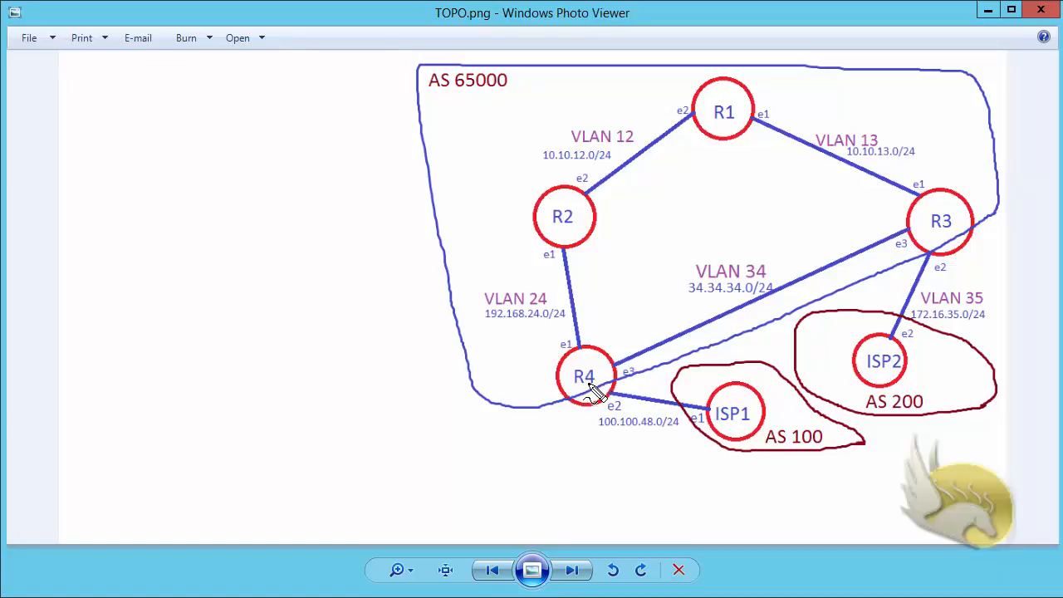
{"action": "mouse_move", "coordinate": [587, 384]}
{"action": "left_mouse_down"}
{"action": "mouse_move", "coordinate": [605, 416]}
{"action": "mouse_move", "coordinate": [683, 439]}
{"action": "mouse_move", "coordinate": [721, 427]}
{"action": "mouse_move", "coordinate": [706, 420]}
{"action": "mouse_move", "coordinate": [721, 435]}
{"action": "left_mouse_up"}
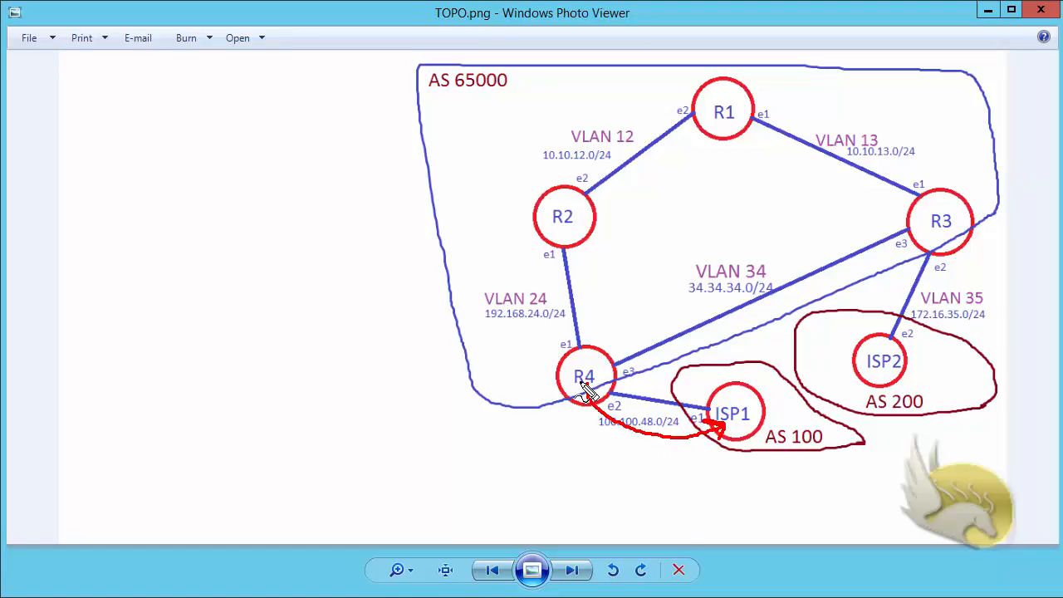
{"action": "mouse_move", "coordinate": [551, 224]}
{"action": "left_mouse_down"}
{"action": "mouse_move", "coordinate": [538, 263]}
{"action": "mouse_move", "coordinate": [548, 305]}
{"action": "mouse_move", "coordinate": [594, 361]}
{"action": "left_mouse_up"}
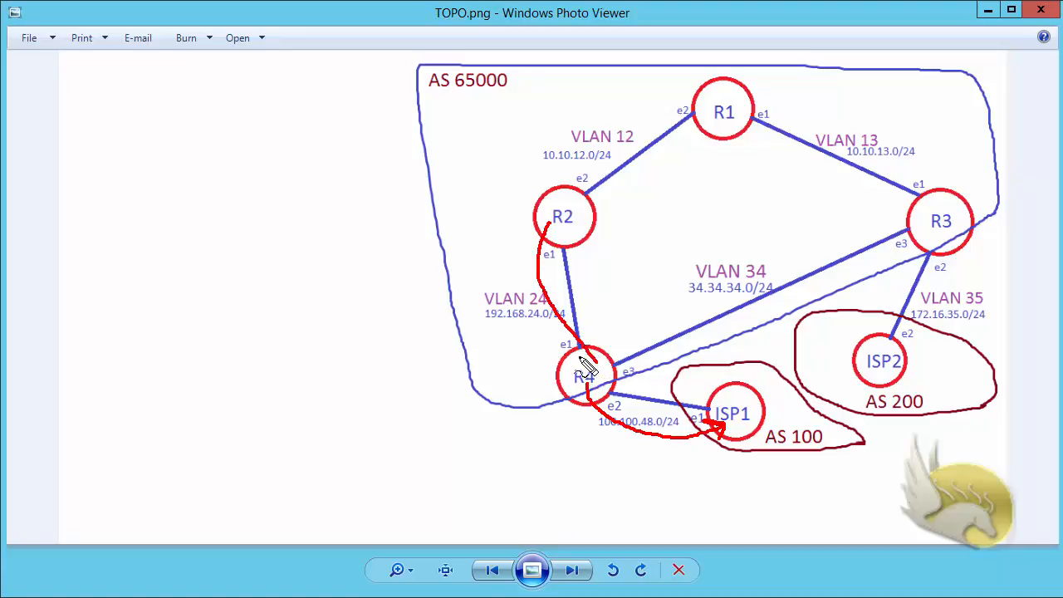
{"action": "left_click_drag", "start_coordinate": [542, 225], "coordinate": [553, 241]}
{"action": "left_click_drag", "start_coordinate": [588, 359], "coordinate": [591, 358]}
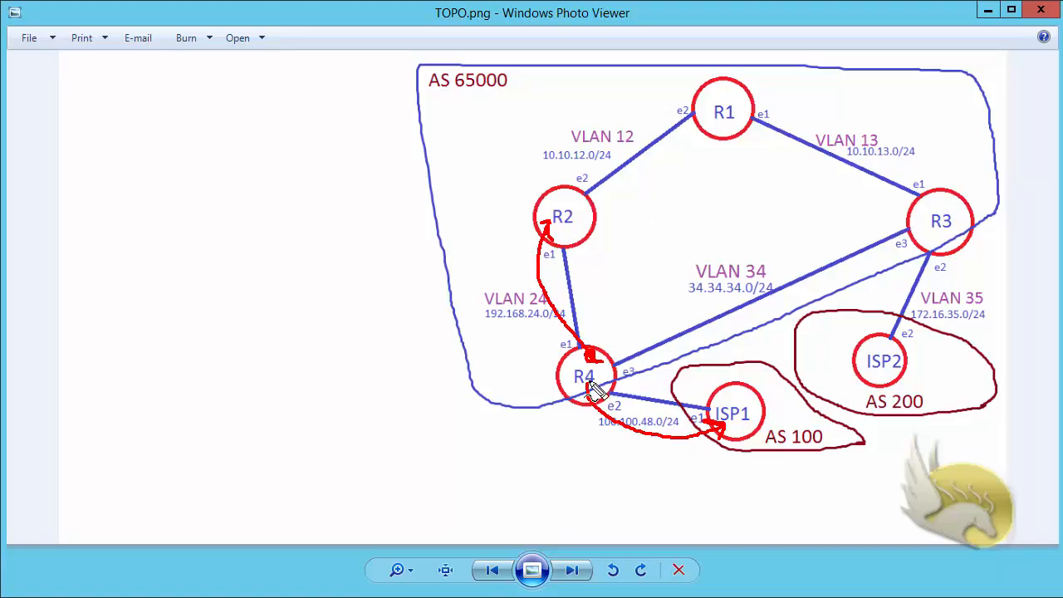
{"action": "mouse_move", "coordinate": [565, 221]}
{"action": "left_mouse_down"}
{"action": "mouse_move", "coordinate": [583, 131]}
{"action": "mouse_move", "coordinate": [676, 99]}
{"action": "mouse_move", "coordinate": [705, 109]}
{"action": "left_mouse_up"}
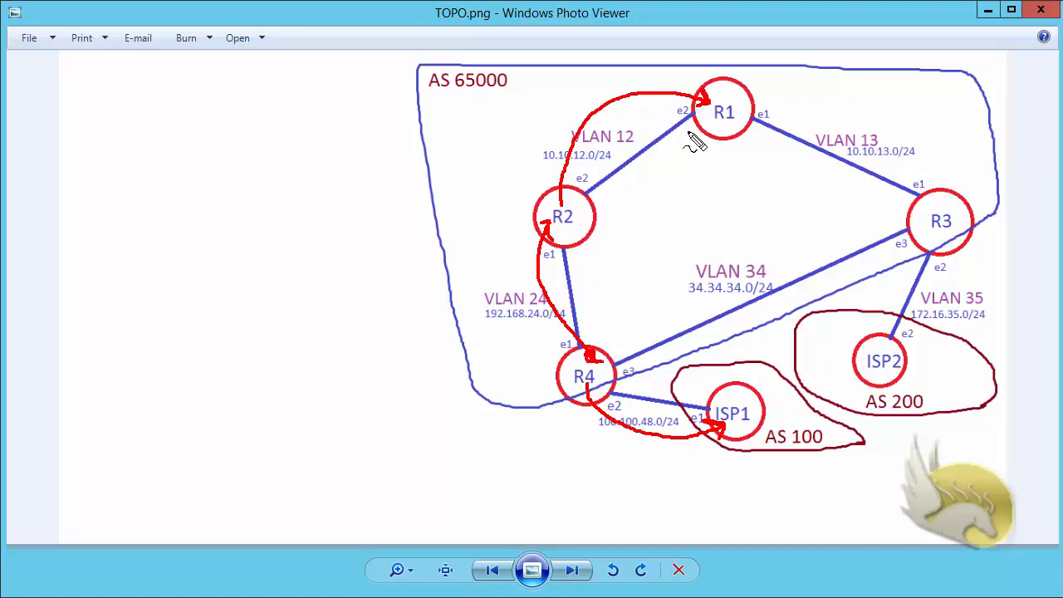
{"action": "key", "text": "Escape"}
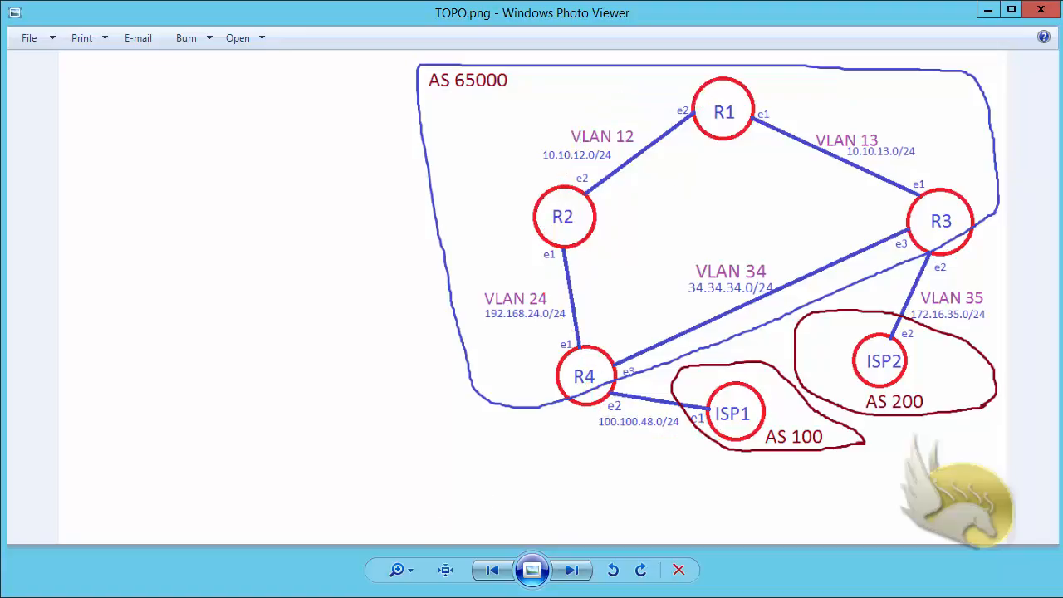
Switch to router R1 and examine its full route list for ISP1's networks
{"action": "key", "text": "alt+Tab"}
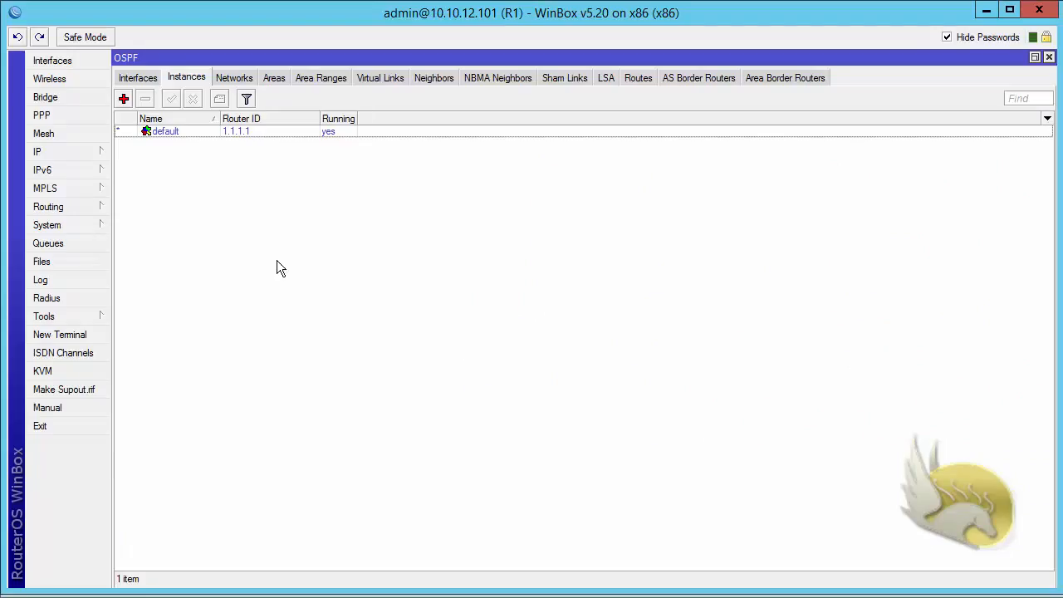
{"action": "left_click", "coordinate": [82, 156]}
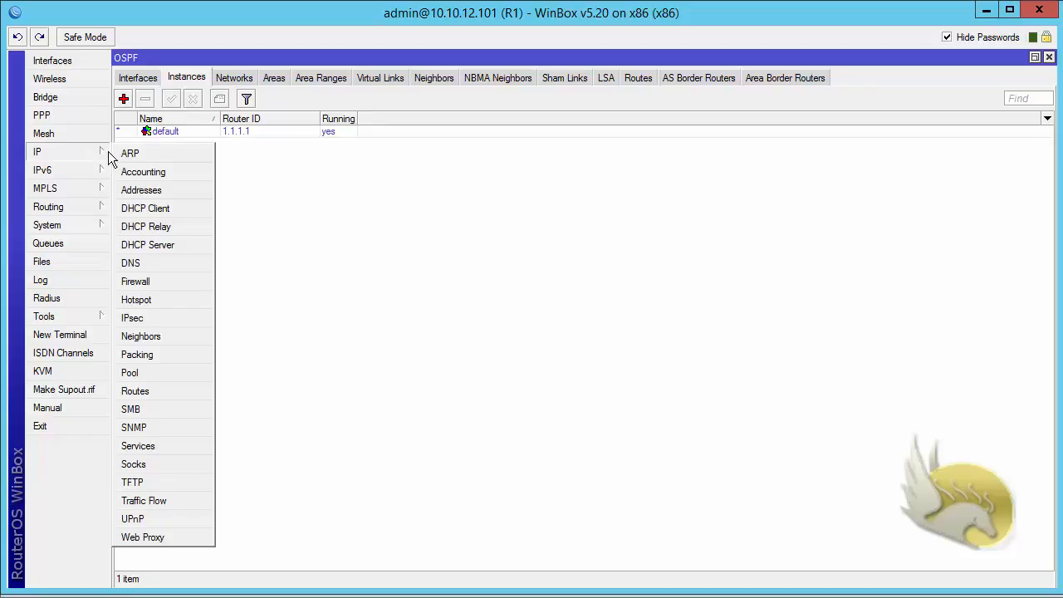
{"action": "left_click", "coordinate": [152, 391]}
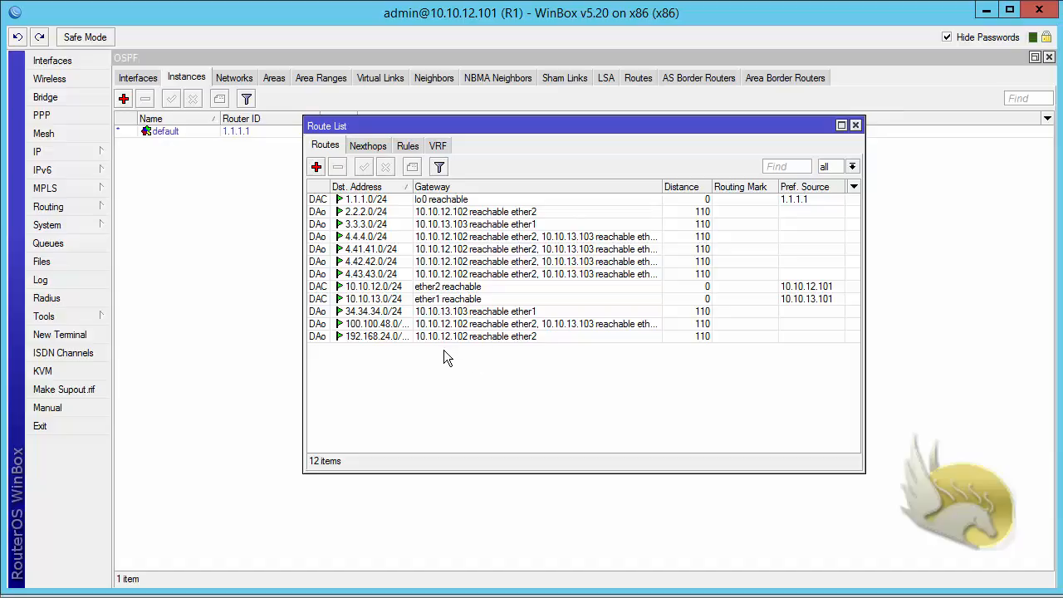
{"action": "double_click", "coordinate": [512, 126]}
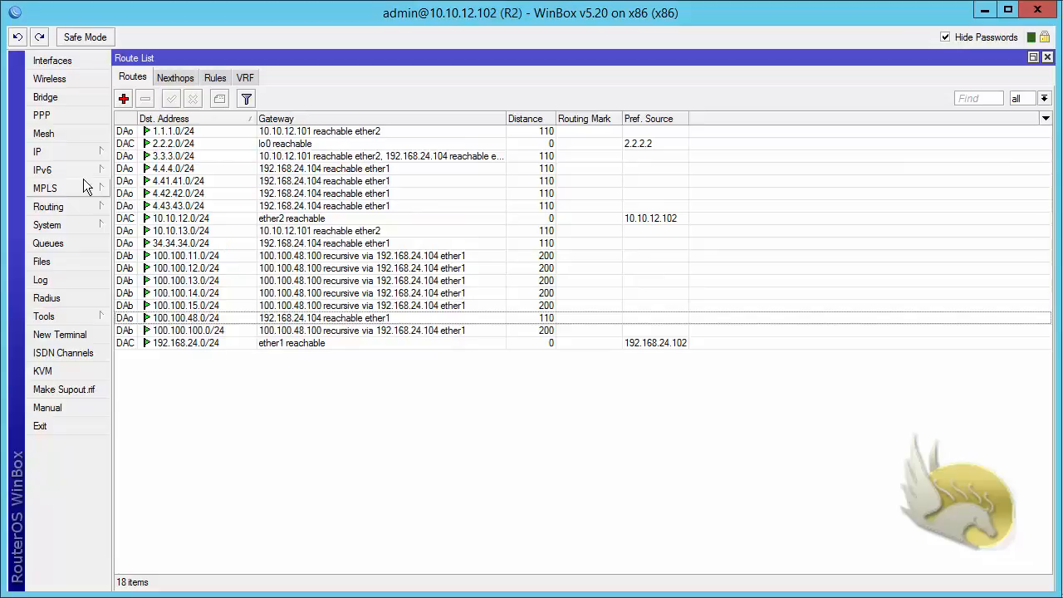
Switch to router R2 and check its BGP peers and advertisements
{"action": "left_click", "coordinate": [75, 208]}
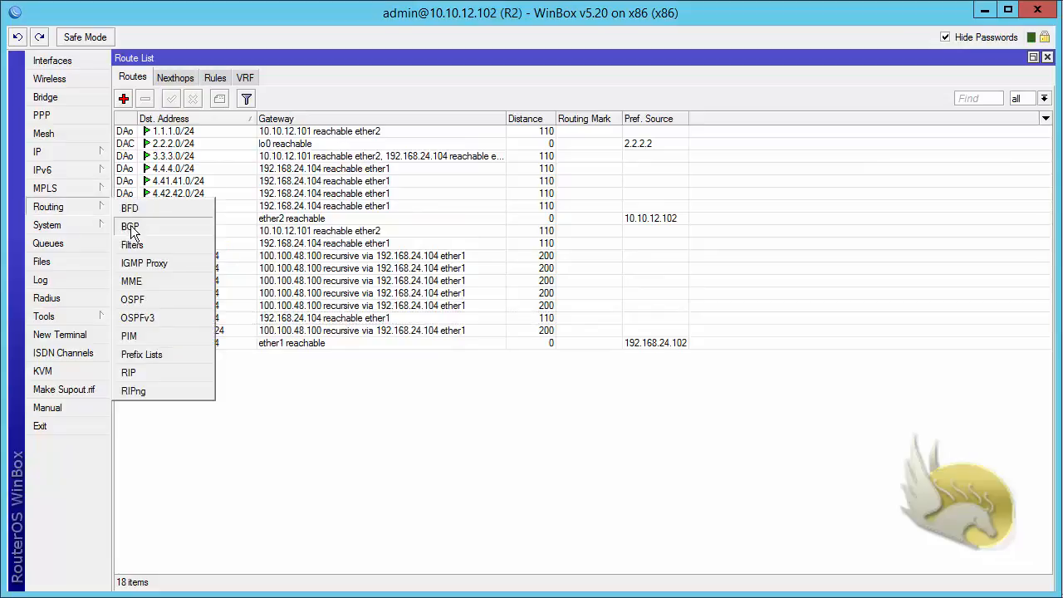
{"action": "left_click", "coordinate": [130, 227]}
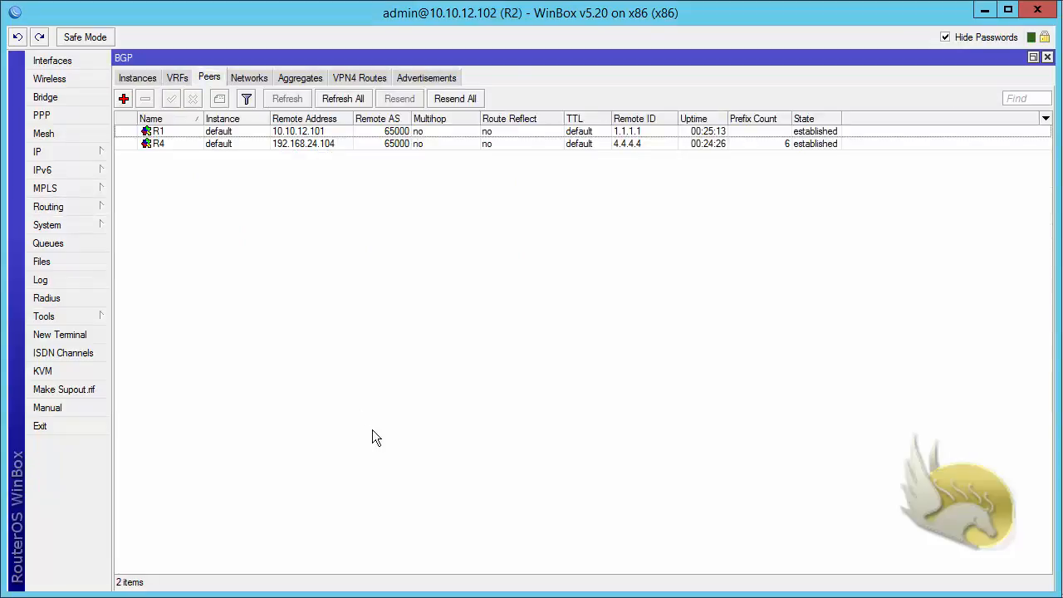
{"action": "left_click", "coordinate": [407, 75]}
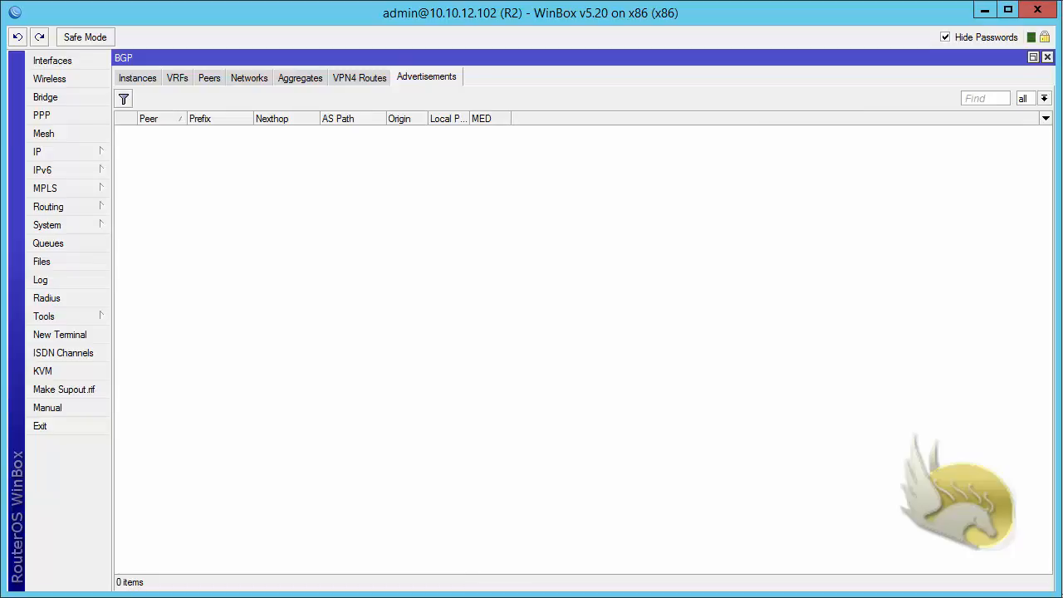
On the TOPO.png diagram, draw solid arrows from R4 to R2 and ISP1 to R4, and a dashed arrow from R2 to R1
{"action": "key", "text": "alt+Tab"}
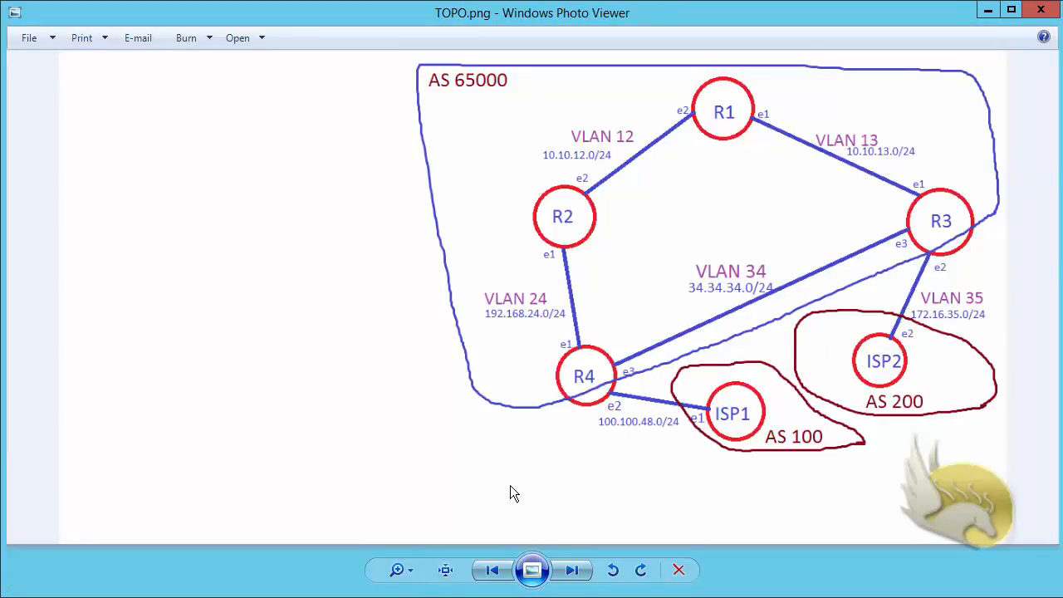
{"action": "key", "text": "ctrl+shift+d"}
{"action": "mouse_move", "coordinate": [568, 385]}
{"action": "left_mouse_down"}
{"action": "mouse_move", "coordinate": [504, 356]}
{"action": "mouse_move", "coordinate": [498, 266]}
{"action": "mouse_move", "coordinate": [540, 241]}
{"action": "mouse_move", "coordinate": [522, 232]}
{"action": "mouse_move", "coordinate": [532, 244]}
{"action": "left_mouse_up"}
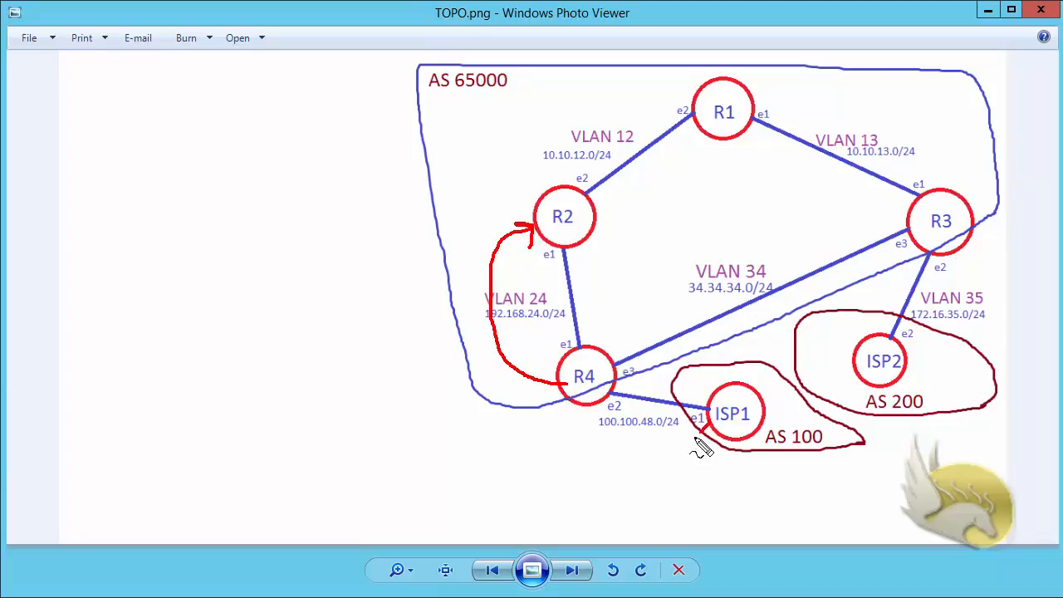
{"action": "mouse_move", "coordinate": [698, 442]}
{"action": "left_mouse_down"}
{"action": "mouse_move", "coordinate": [612, 446]}
{"action": "mouse_move", "coordinate": [576, 399]}
{"action": "mouse_move", "coordinate": [581, 386]}
{"action": "left_mouse_up"}
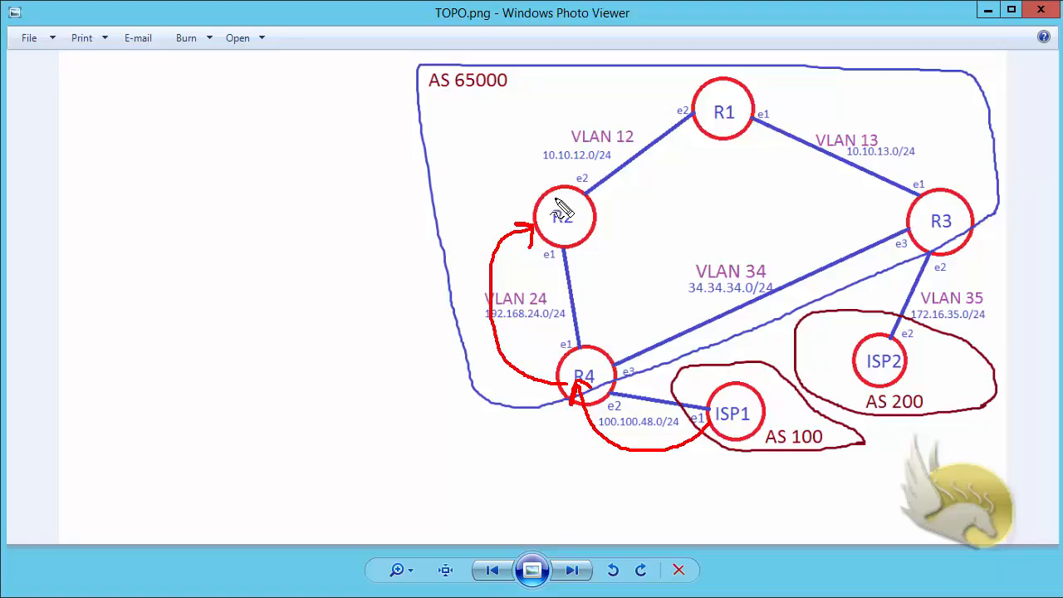
{"action": "mouse_move", "coordinate": [555, 197]}
{"action": "left_mouse_down"}
{"action": "mouse_move", "coordinate": [552, 135]}
{"action": "mouse_move", "coordinate": [574, 118]}
{"action": "mouse_move", "coordinate": [629, 103]}
{"action": "mouse_move", "coordinate": [688, 110]}
{"action": "left_mouse_up"}
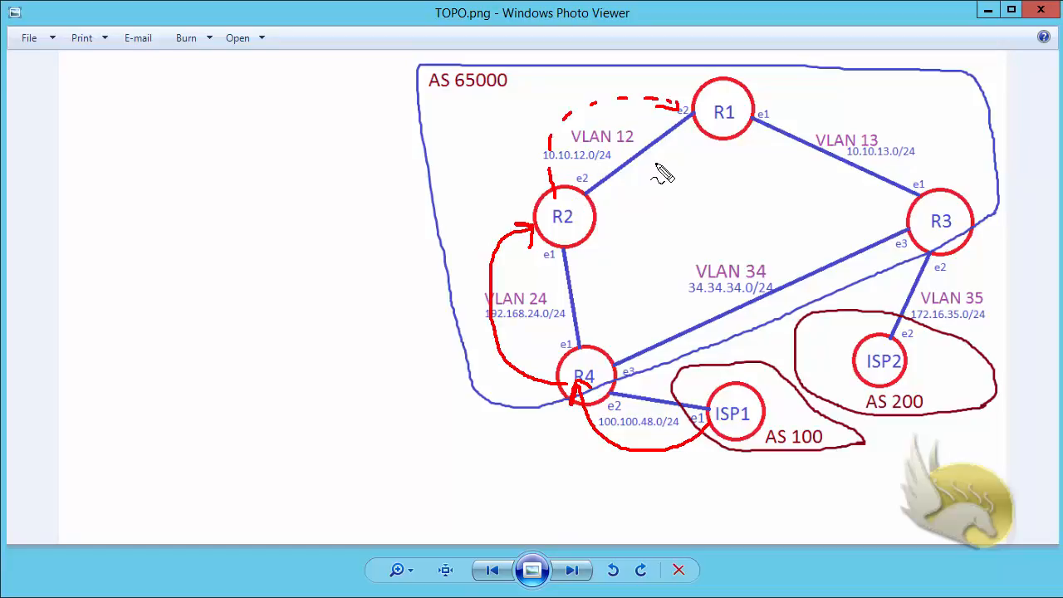